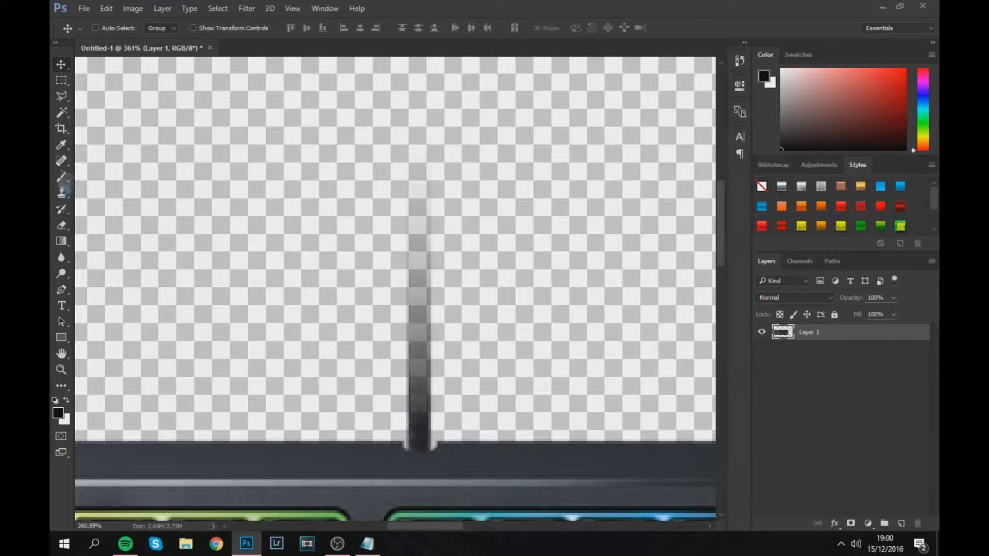
Step: Extend the keyboard's cable upward by copying a dark section of it and stacking the copies in line
key("l")
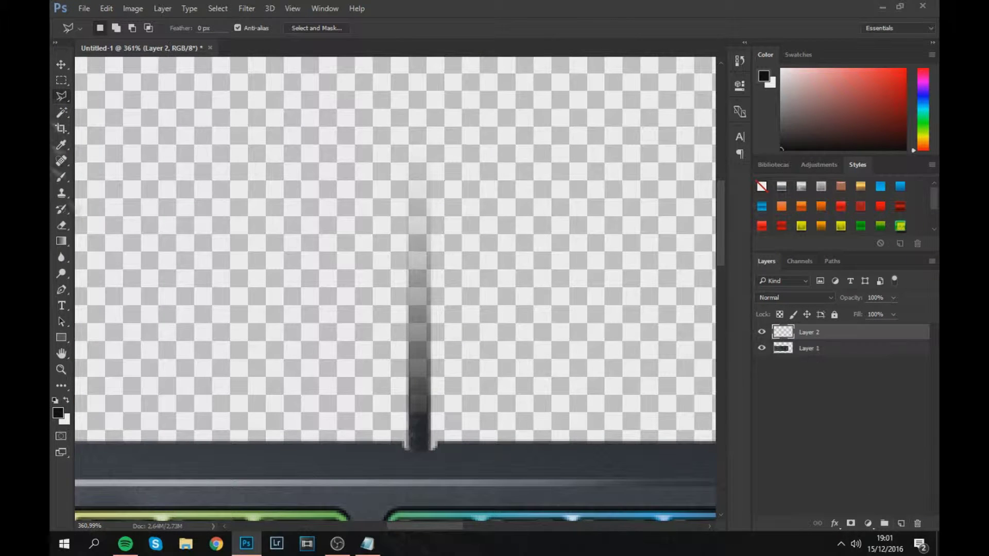
left_click_drag(446, 418, 417, 406)
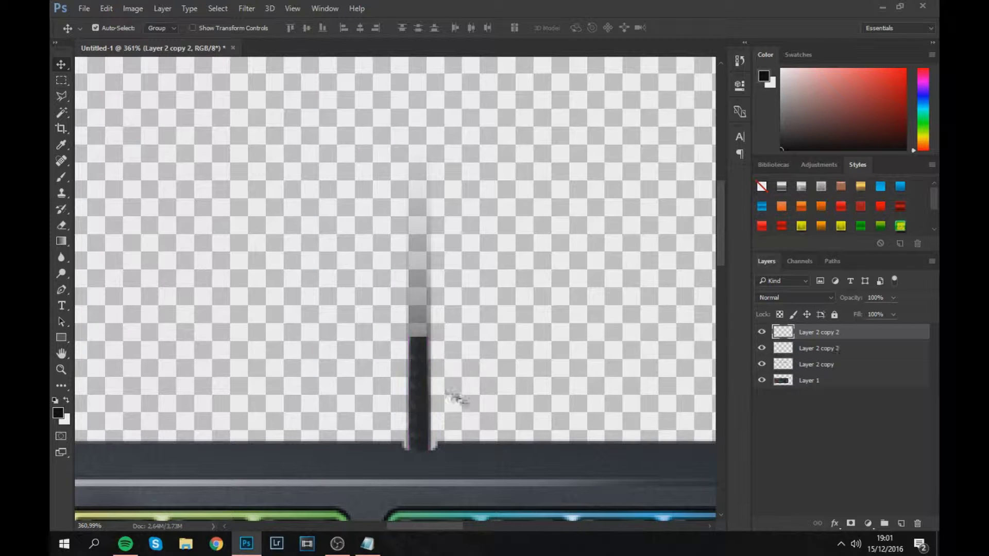
left_click_drag(437, 333, 420, 152)
scroll(420, 152, "down", 5)
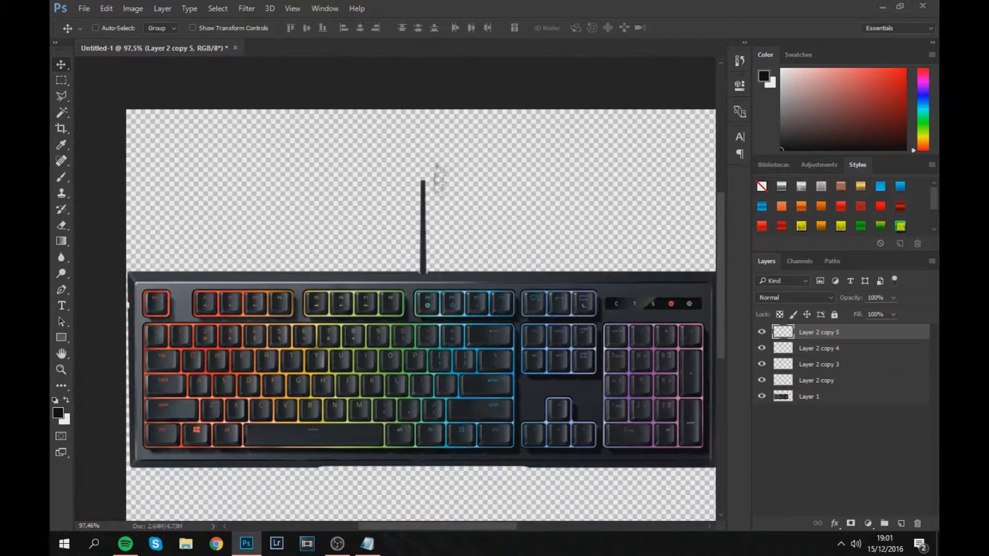
scroll(372, 181, "up", 4)
left_click_drag(413, 223, 413, 208)
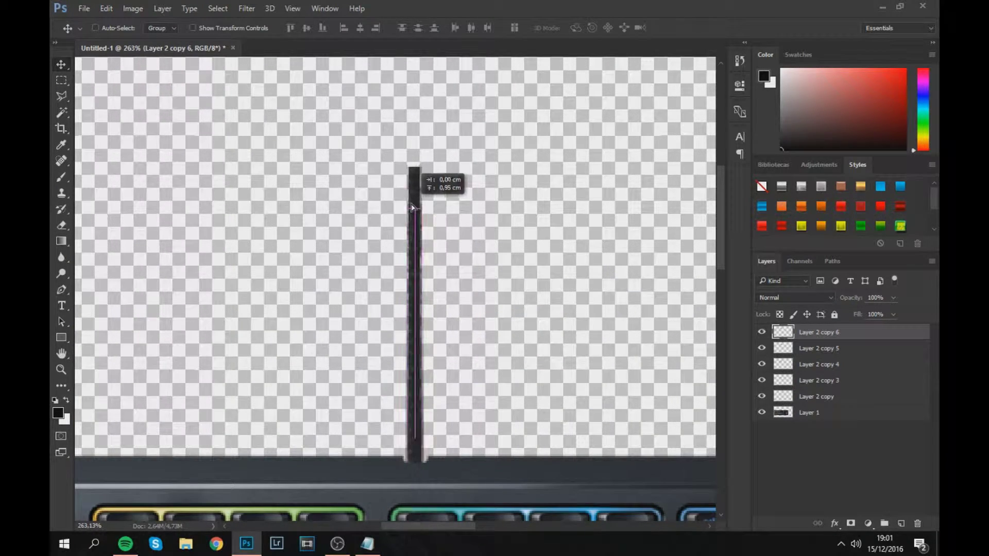
scroll(471, 277, "up", 3)
Step: Merge the cable copies into one layer named "Wire" and rename the original layer "Keyboard"
left_click(61, 225)
left_click(819, 396, "shift")
key("ctrl+e")
left_click(841, 333)
type("Wire")
double_click(813, 350)
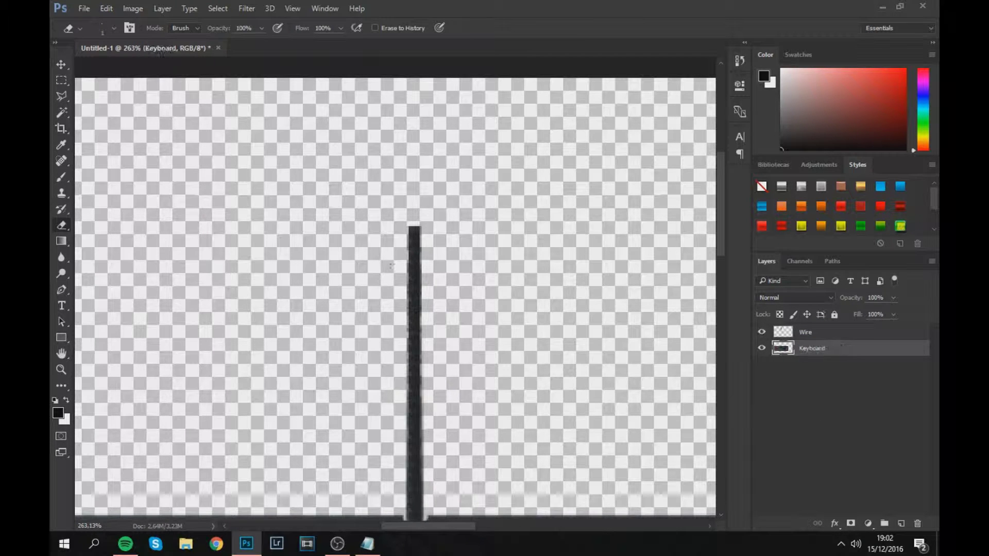
Step: Fade out the upper end of the cable on the Wire layer with a larger soft eraser
left_click(114, 28)
key("Return")
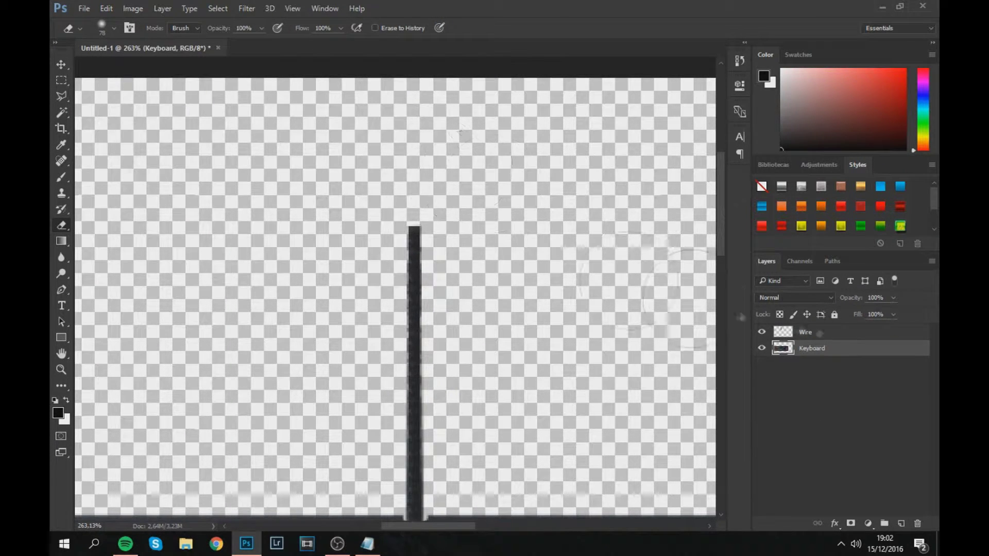
key("alt+bracketright")
scroll(421, 221, "down", 5)
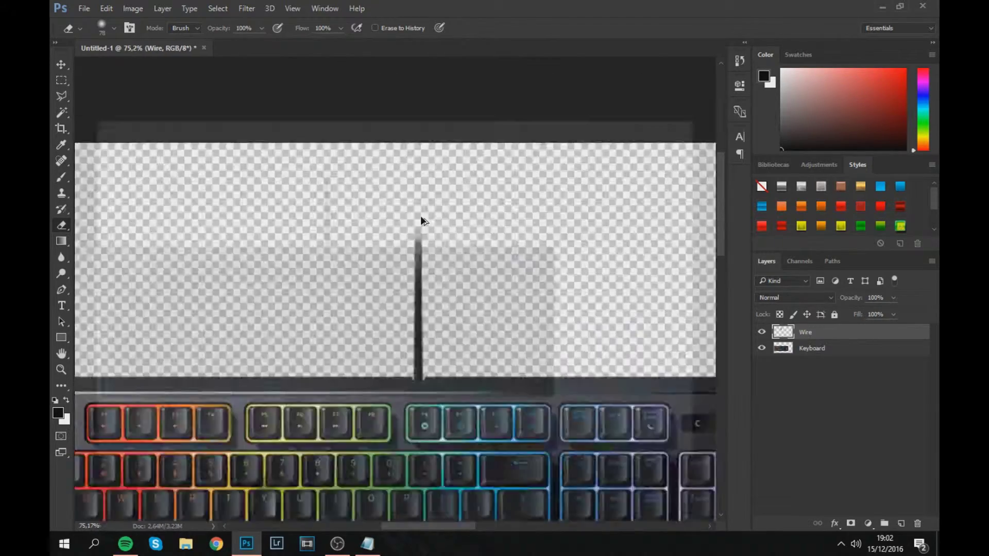
Step: Move the Wire and Keyboard layers together slightly away from the canvas's left edge
key("v")
key("alt+shift+bracketleft")
scroll(149, 309, "up", 5)
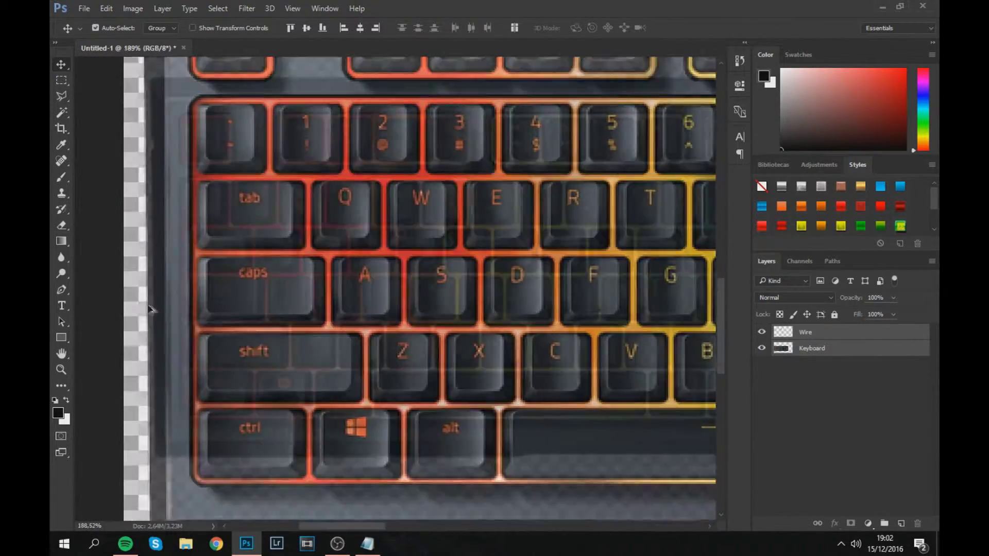
scroll(149, 309, "down", 5)
Step: Add the text "razer" above the keyboard and enlarge it to fill the space left of the cable
left_click(61, 306)
left_click(133, 206)
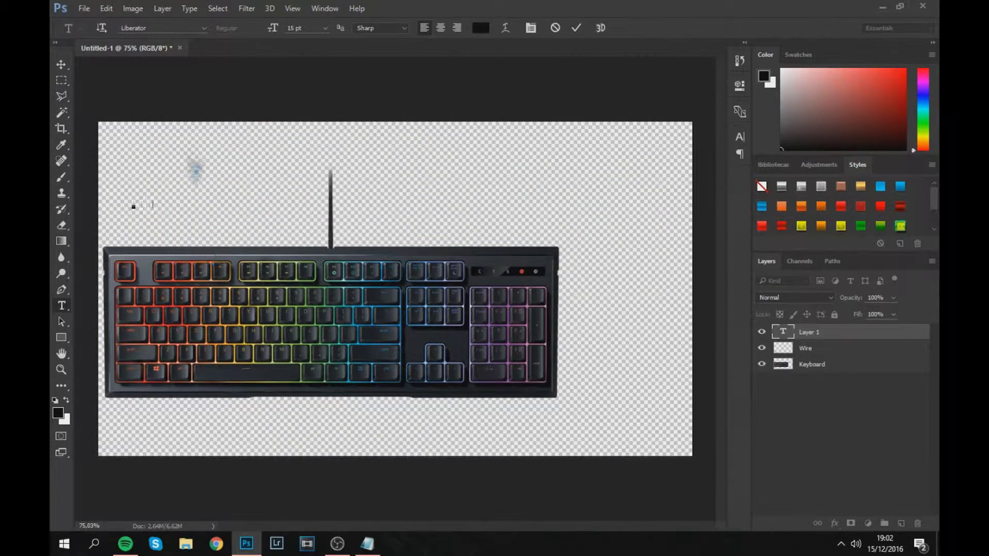
type("razer")
key("ctrl+Return")
key("v")
key("ctrl+t")
left_click_drag(153, 208, 341, 274)
left_click_drag(237, 238, 214, 209)
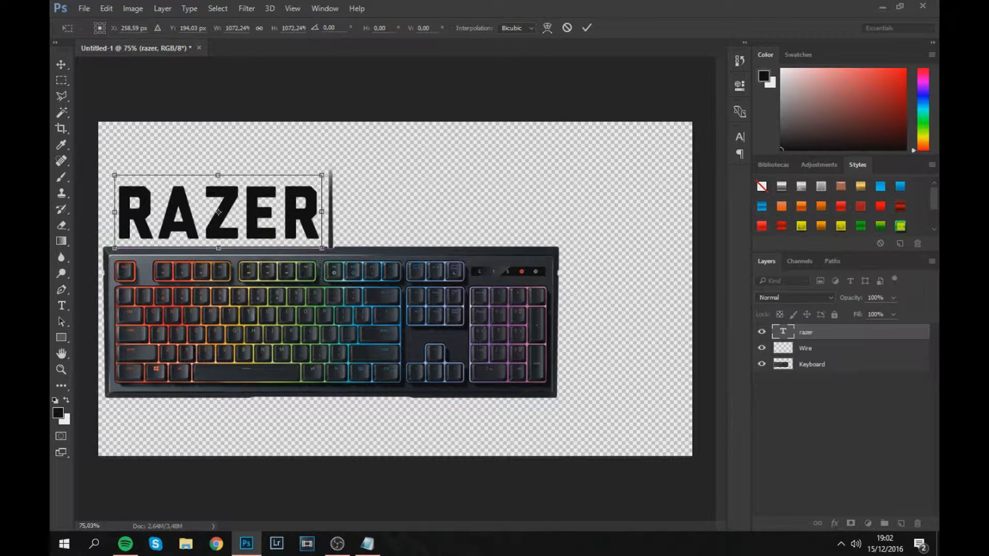
key("Return")
Step: Add a separate text layer reading "ornata" to the right of the cable
key("t")
left_click(348, 217)
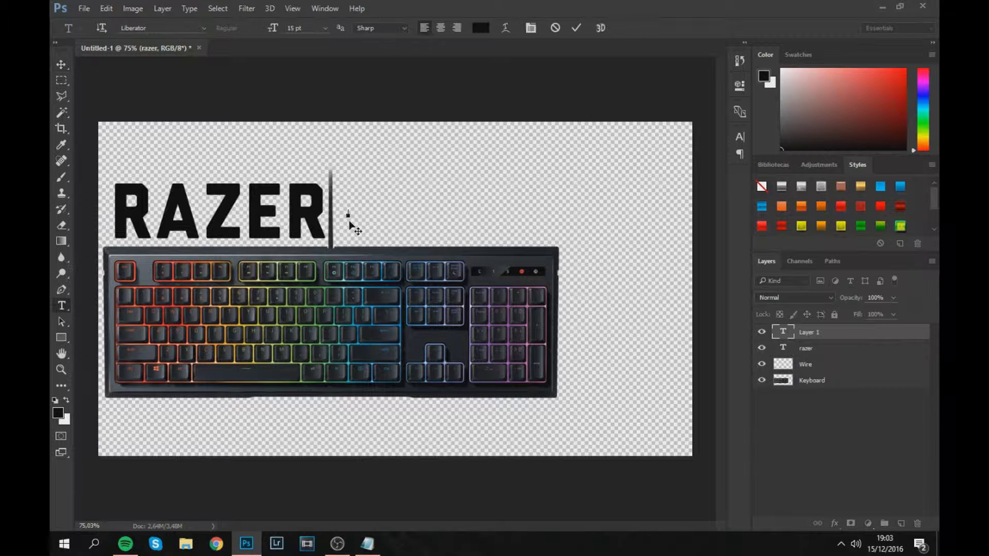
key("alt+Tab")
left_click(788, 215)
left_click(60, 64)
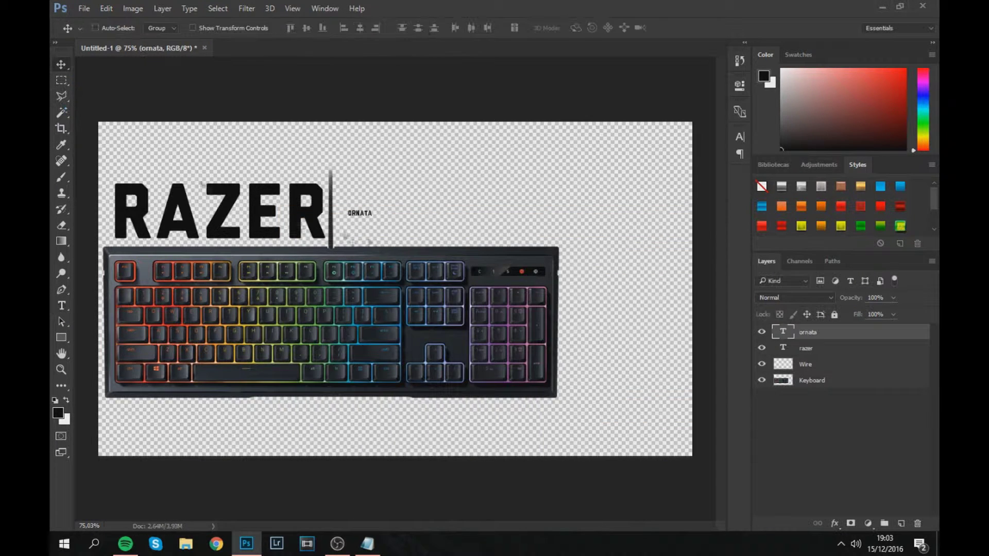
Step: Delete the "razer" text layer
left_click_drag(374, 221, 566, 263)
key("Escape")
left_click(173, 206, "ctrl")
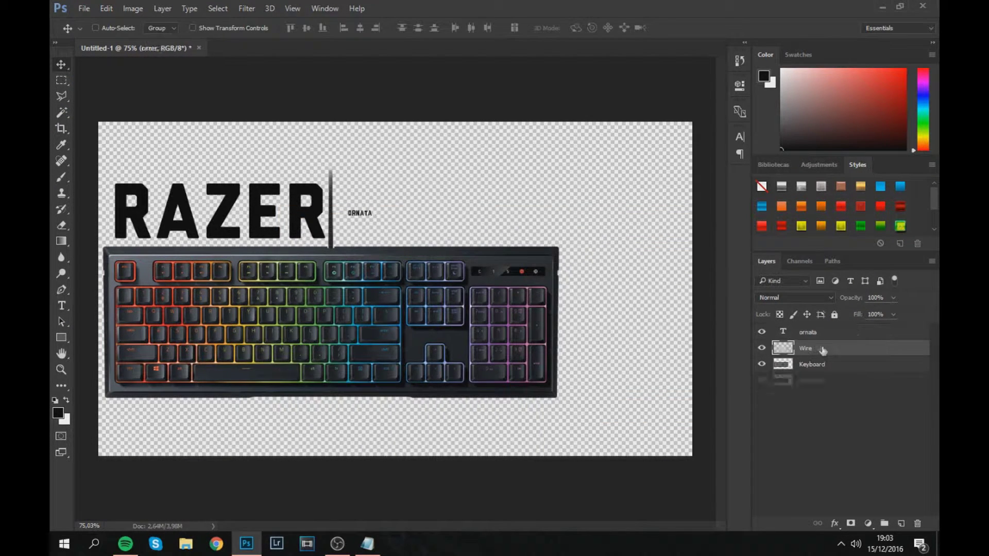
key("Delete")
Step: Enlarge the "ornata" text and place it above the keyboard, between its left edge and the cable
key("ctrl+t")
left_click_drag(173, 206, 222, 229)
left_click_drag(100, 177, 105, 184)
left_click_drag(217, 218, 215, 207)
key("Return")
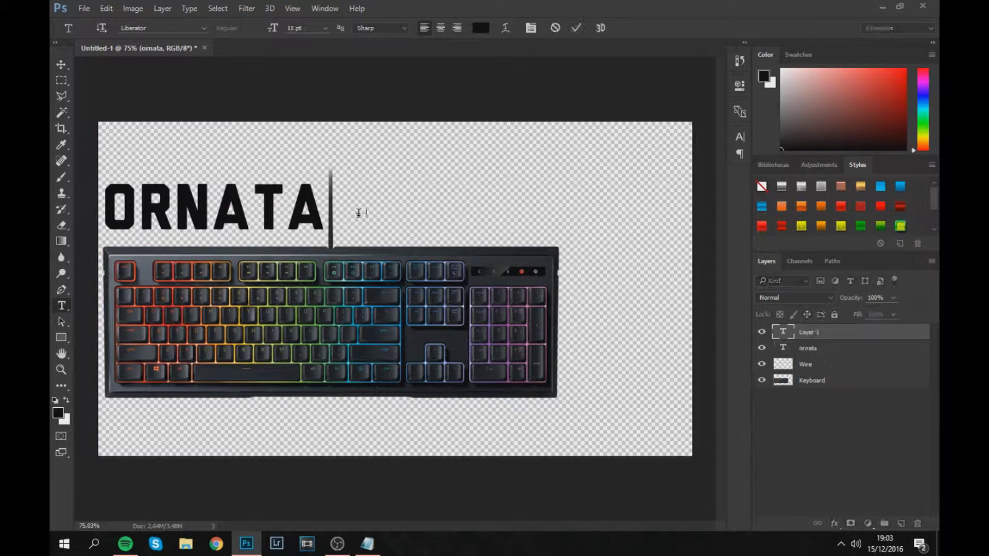
Step: Add the text "chroma" and enlarge it to span from the cable to the keyboard's right edge
key("ctrl+Return")
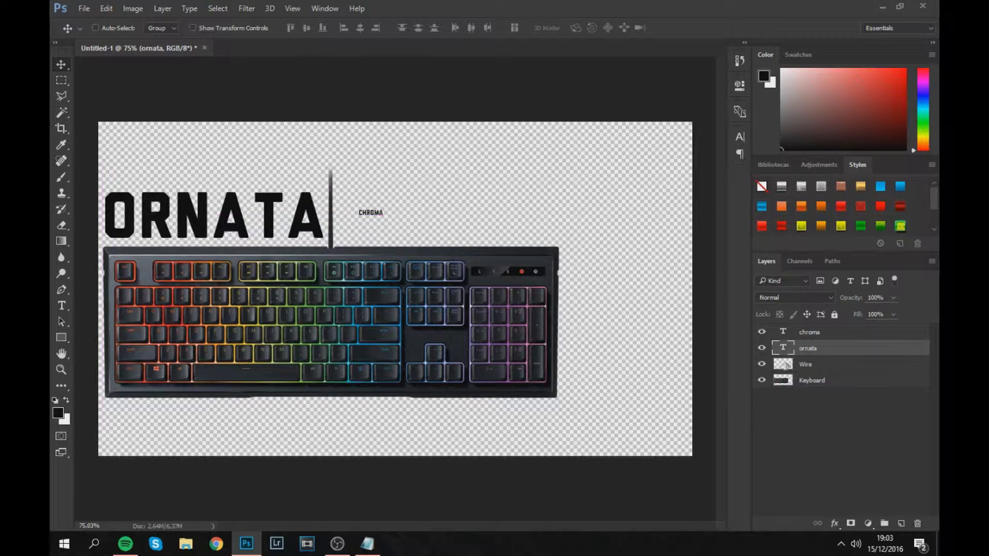
key("ctrl+t")
left_click_drag(387, 215, 571, 252)
left_click_drag(476, 227, 453, 216)
key("Return")
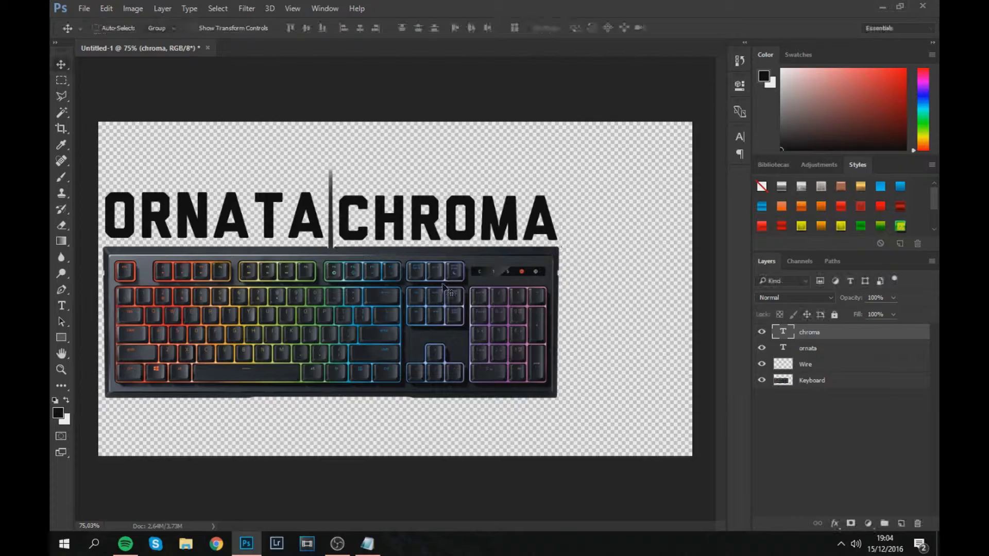
Step: Nudge the "chroma" text up to line it up with the "ornata" text
scroll(303, 230, "up", 5)
scroll(304, 229, "up", 3)
left_click_drag(369, 298, 365, 276)
scroll(364, 276, "down", 8)
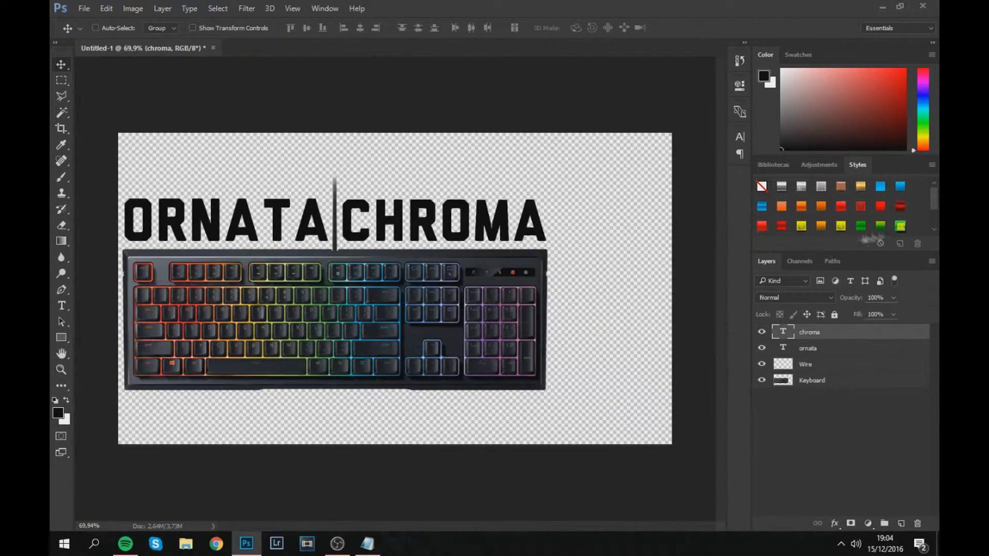
Step: Try a yellow-green and a dark red layer style on the "chroma" text, undoing each
left_click(900, 226)
key("ctrl+z")
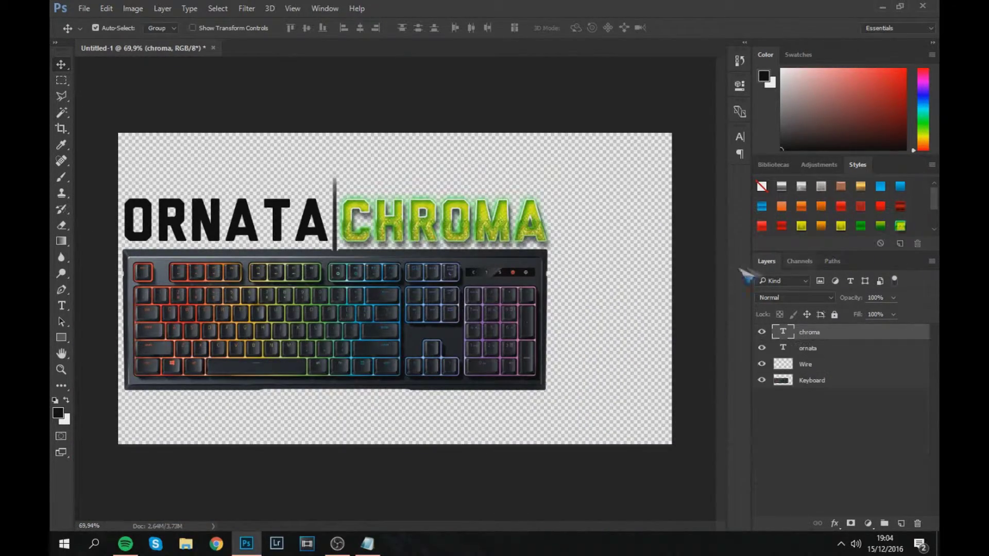
scroll(843, 225, "down", 2)
left_click(843, 226)
key("ctrl+z")
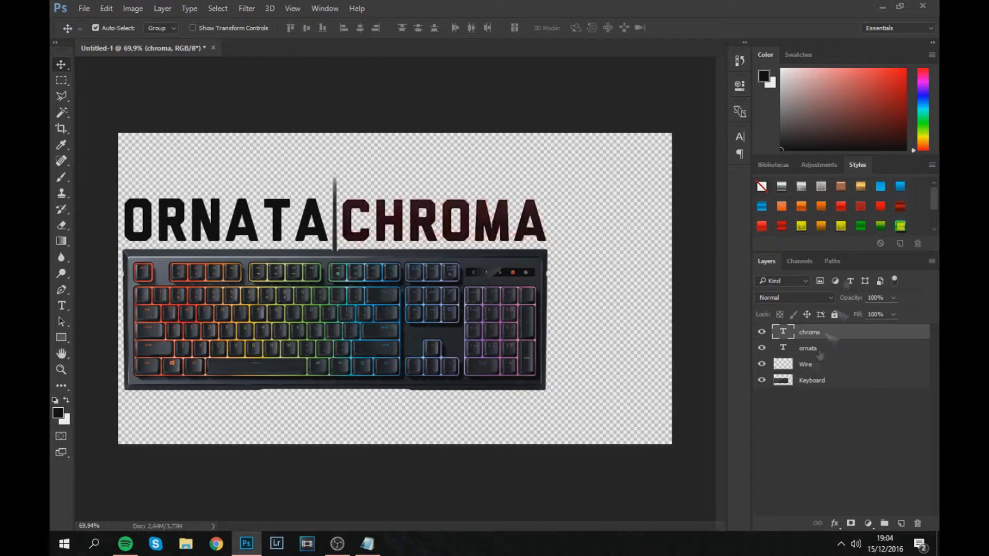
Step: Apply the yellow-green patterned layer style to the "ornata" text
key("alt+[")
left_click(900, 226)
key("ctrl+z")
left_click(860, 226)
left_click(900, 225)
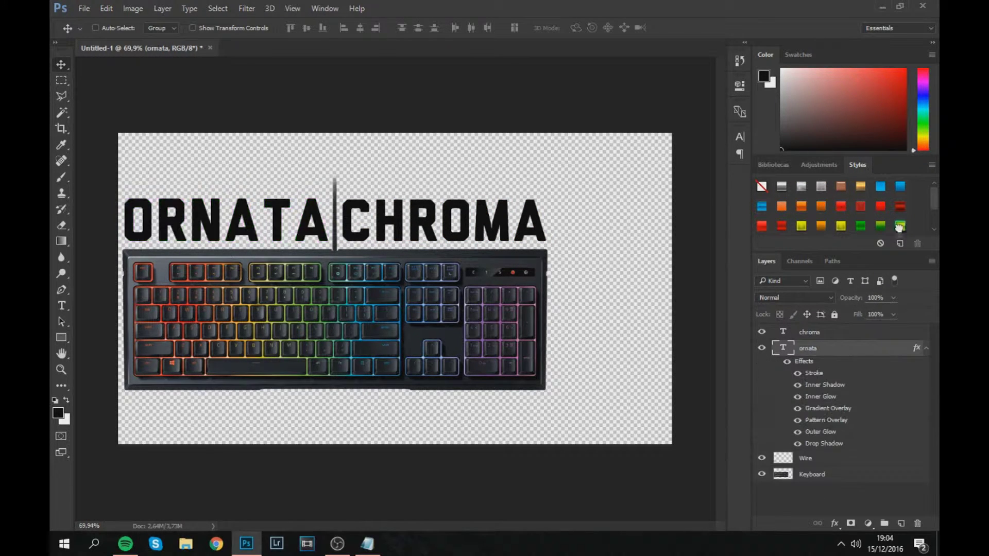
Step: Try other layer styles on the "chroma" text and settle on the yellow-green style used for "ornata"
key("alt+]")
left_click(880, 206)
key("ctrl+z")
scroll(830, 193, "down", 1)
left_click(821, 186)
key("ctrl+z")
scroll(844, 227, "down", 1)
left_click(840, 226)
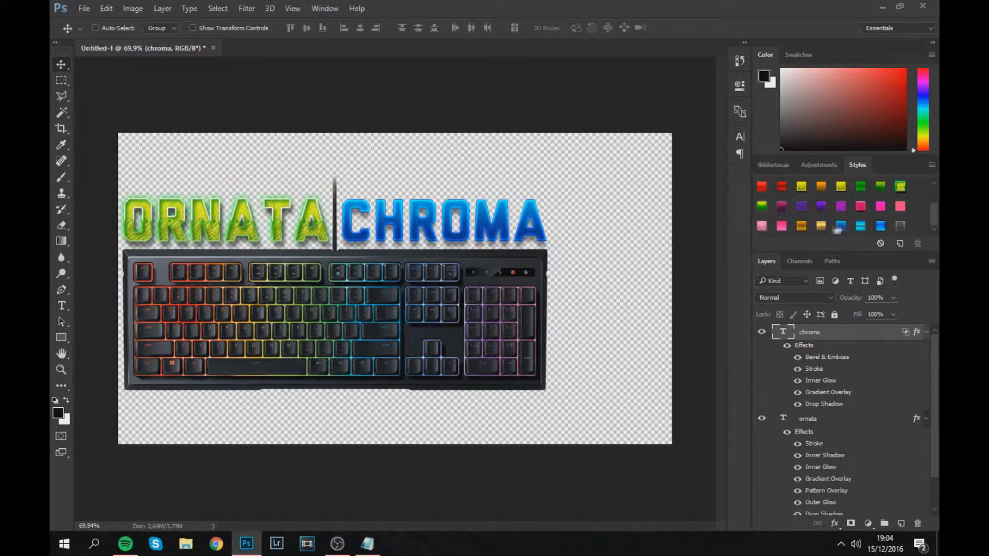
left_click(900, 186)
Step: Open the file "2k Graphics Pack - By Visual.psd"
left_click(84, 9)
left_click(97, 33)
left_click(299, 356)
double_click(387, 160)
double_click(386, 135)
left_click(397, 132)
left_click(696, 428)
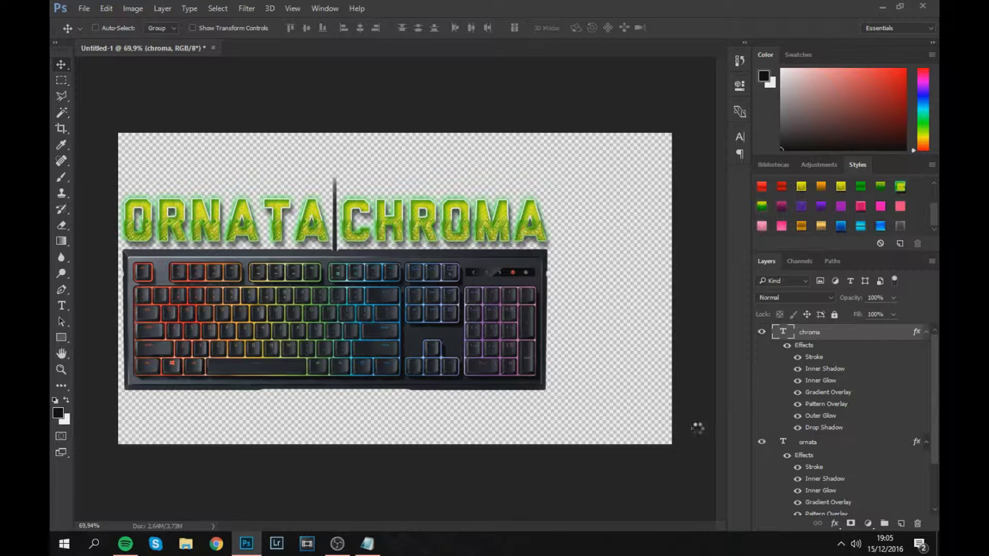
left_click(525, 212)
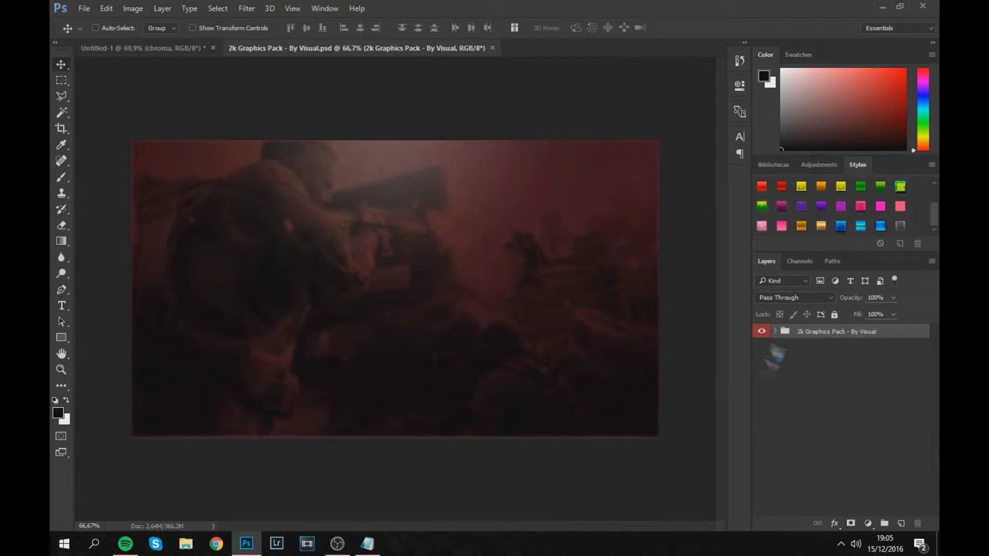
Step: Expand the graphics pack group and its Textures/Backgrounds subgroup
left_click(775, 331)
scroll(794, 383, "down", 1)
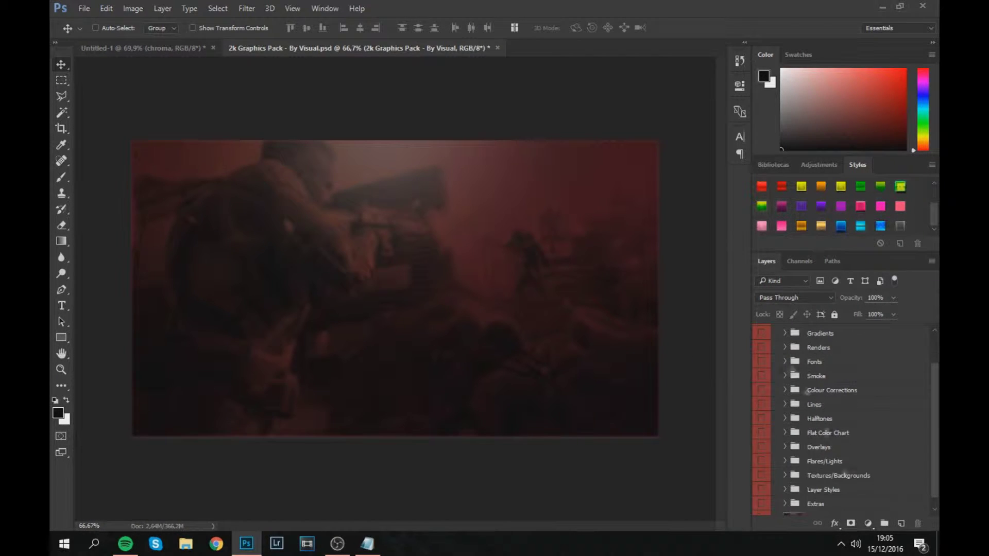
left_click(785, 361)
scroll(785, 391, "down", 1)
Step: Preview the textures in the graphics pack one by one to choose a background
left_click(761, 381)
left_click(762, 466)
left_click(763, 477)
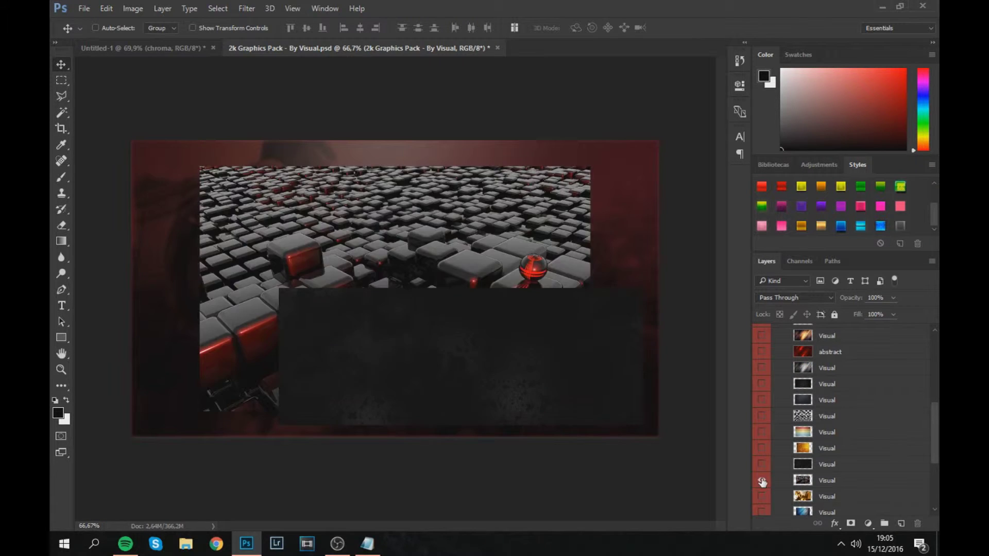
left_click(761, 464)
scroll(762, 463, "down", 2)
left_click(764, 489)
left_click(763, 489)
left_click(761, 425)
left_click(762, 425)
left_click(761, 409)
left_click(761, 409)
left_click(761, 329)
left_click(761, 329)
Step: Copy the dark grunge texture layer into the Untitled-1 document and close the graphics pack file
left_click(762, 377)
left_click_drag(803, 377, 335, 257)
left_click(426, 48)
left_click(491, 202)
Step: Position the dark texture over the canvas and scale it to about 114% so it covers everything
mouse_move(486, 287)
left_mouse_down()
mouse_move(470, 276)
mouse_move(479, 289)
left_mouse_up()
key("ctrl+t")
left_click_drag(651, 145, 695, 123)
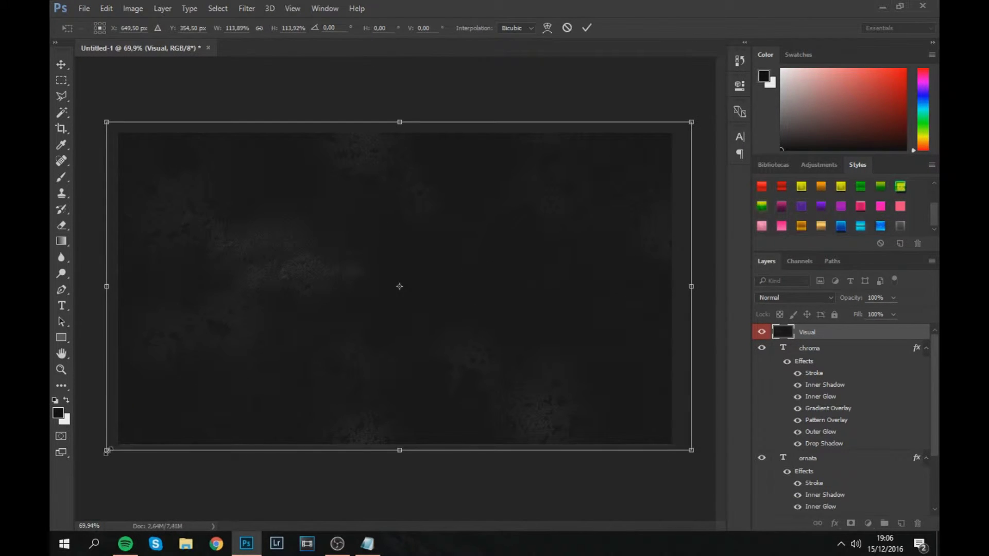
key("Return")
Step: Send the texture layer to the bottom of the stack and rename it "Background"
key("ctrl+shift+bracketleft")
double_click(807, 507)
type("Backgrou")
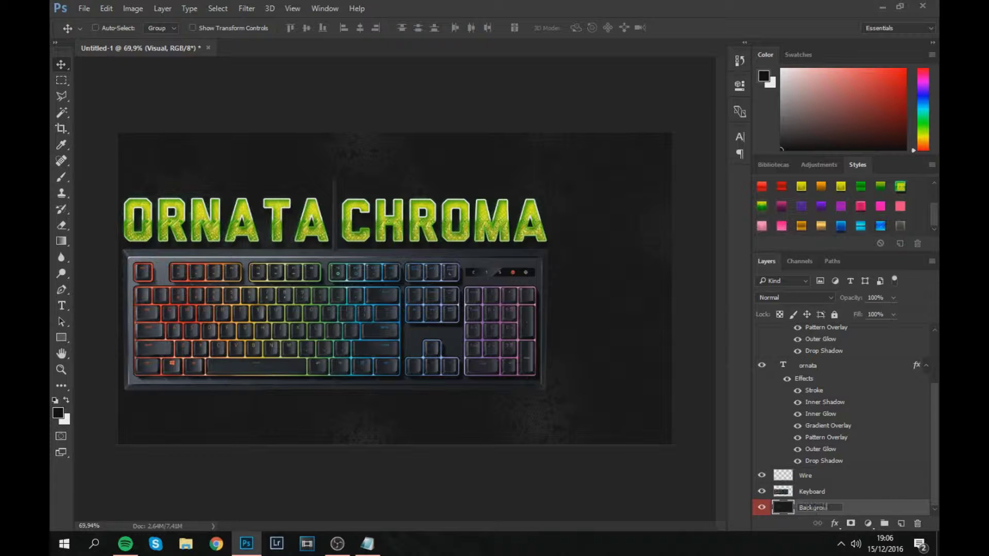
scroll(824, 438, "up", 2)
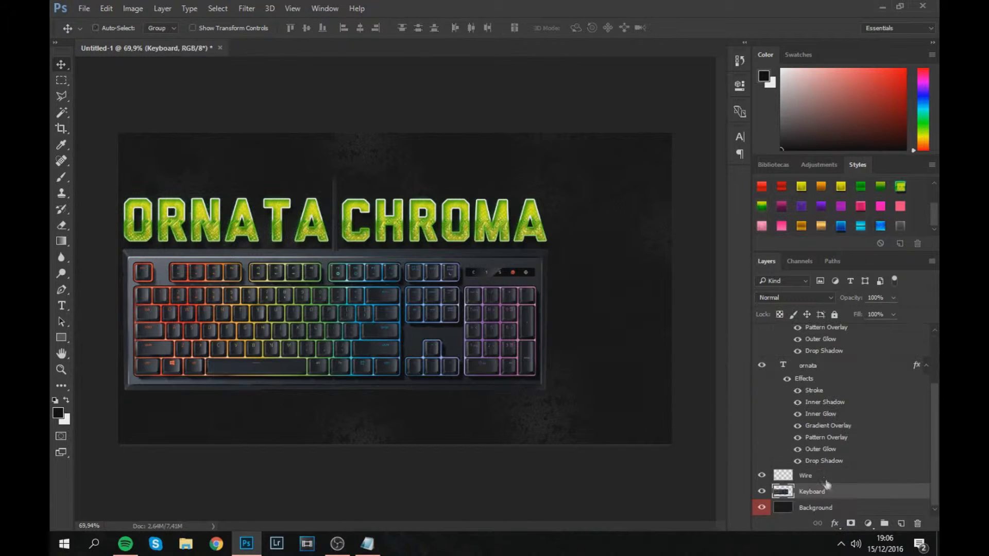
Step: Scale the keyboard, wire, "ornata" and "chroma" layers down together to leave room below the keyboard
left_click(808, 442)
left_click(809, 333, "shift")
key("ctrl+t")
left_click_drag(549, 415, 521, 379)
key("Return")
Step: Check the price in Notepad and add the text "only 109.99$" below the keyboard in white (#ffffff)
key("t")
left_click(191, 424)
left_click(367, 544)
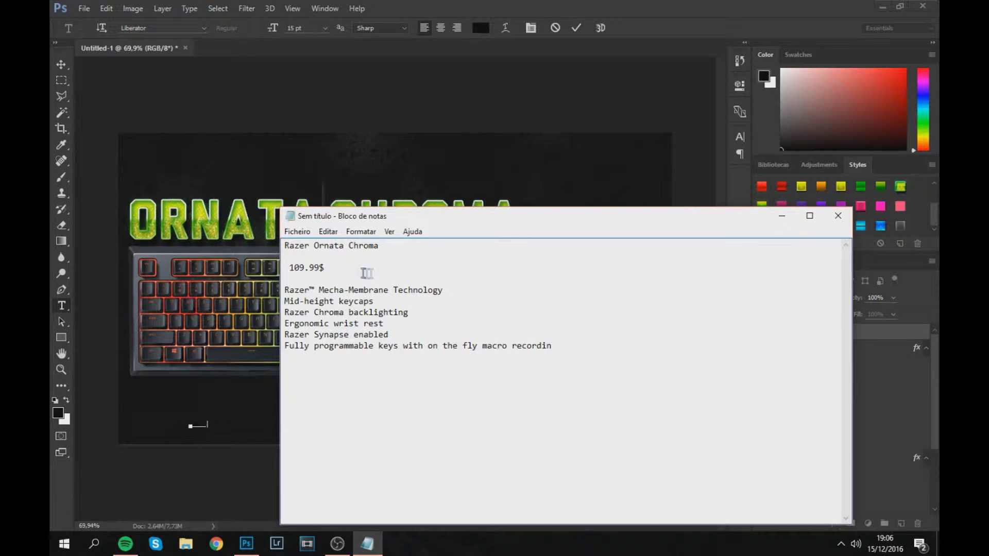
left_click(780, 221)
type("109.99$")
left_click(481, 28)
left_click(446, 238)
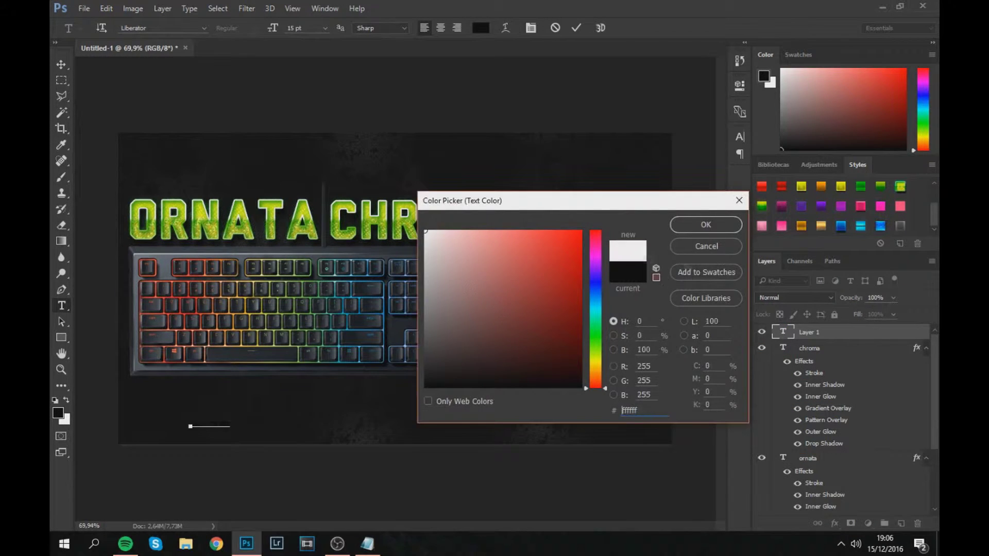
left_click(720, 232)
key("ctrl+Return")
Step: Scale the "only 109.99$" text to match the keyboard's width, directly below it
key("ctrl+t")
left_click_drag(231, 429, 510, 444)
key("Return")
key("ctrl+t")
left_click_drag(509, 383, 518, 373)
key("Return")
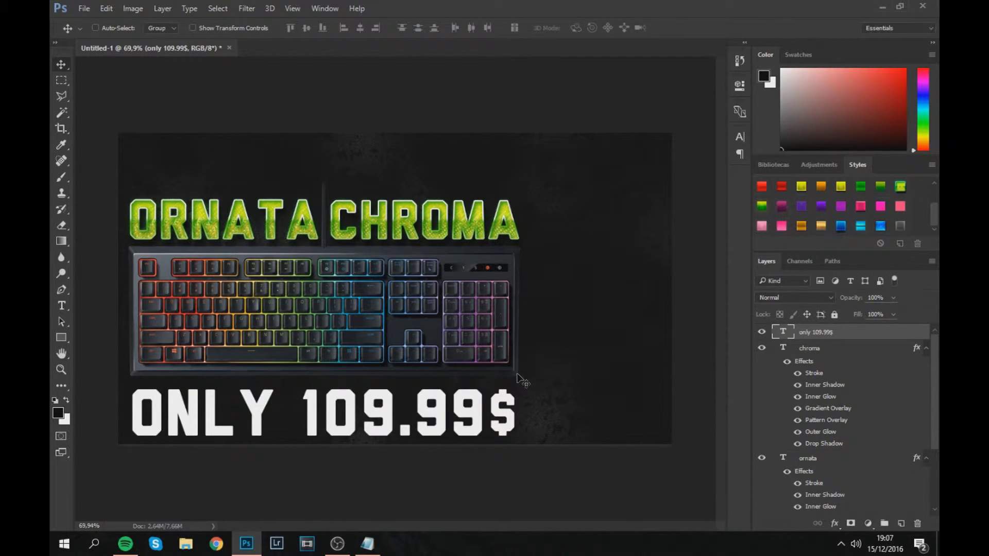
Step: Copy the product feature list from Notepad and paste it as a new text layer over the keyboard
left_click(368, 544)
left_click_drag(456, 341, 285, 291)
key("ctrl+c")
left_click(781, 216)
key("t")
left_click(322, 308)
key("ctrl+v")
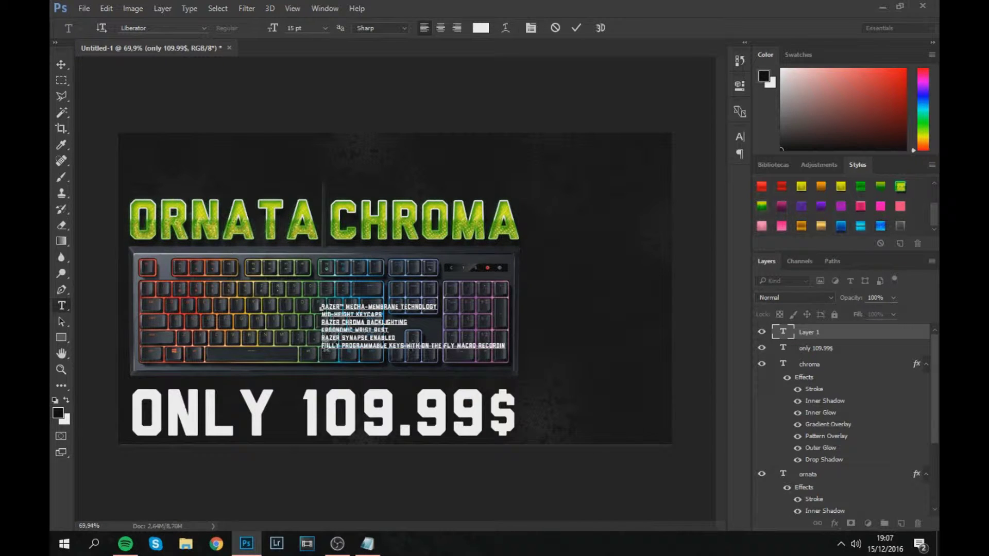
Step: Try to place the feature list to the right of the keyboard and enlarge it to about 178%
left_click(58, 65)
left_click_drag(360, 322, 592, 310)
key("ctrl+t")
left_click_drag(659, 350, 716, 358)
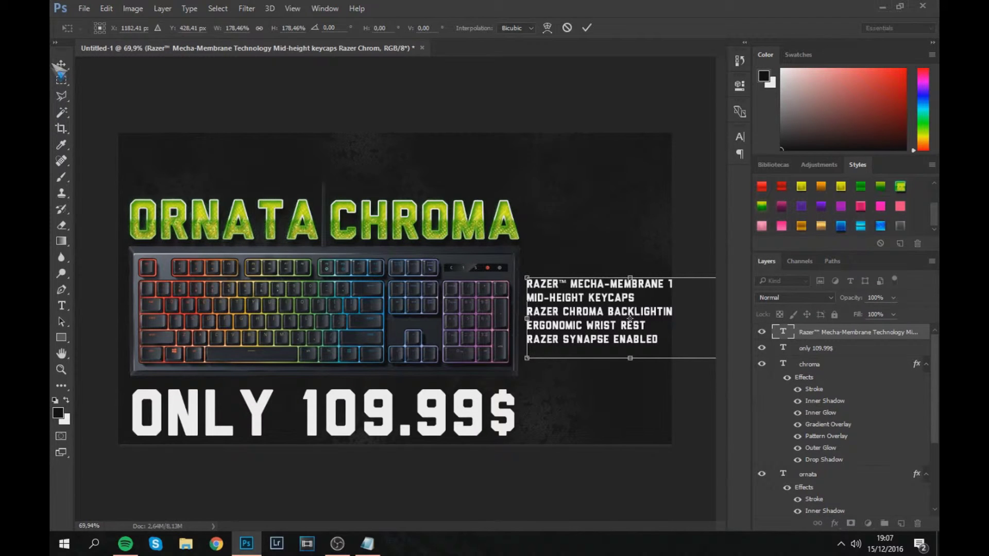
key("Escape")
Step: Remove the feature list, and enlarge the title, keyboard and price together to about 121%, centred on the banner
left_click(819, 352, "ctrl")
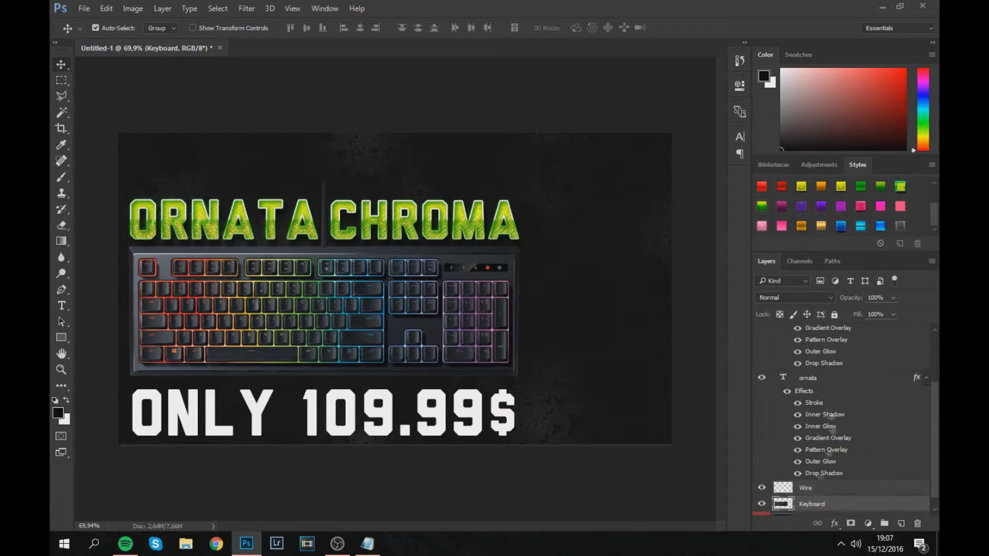
key("ctrl+t")
left_click_drag(520, 437, 620, 444)
left_click_drag(497, 351, 517, 344)
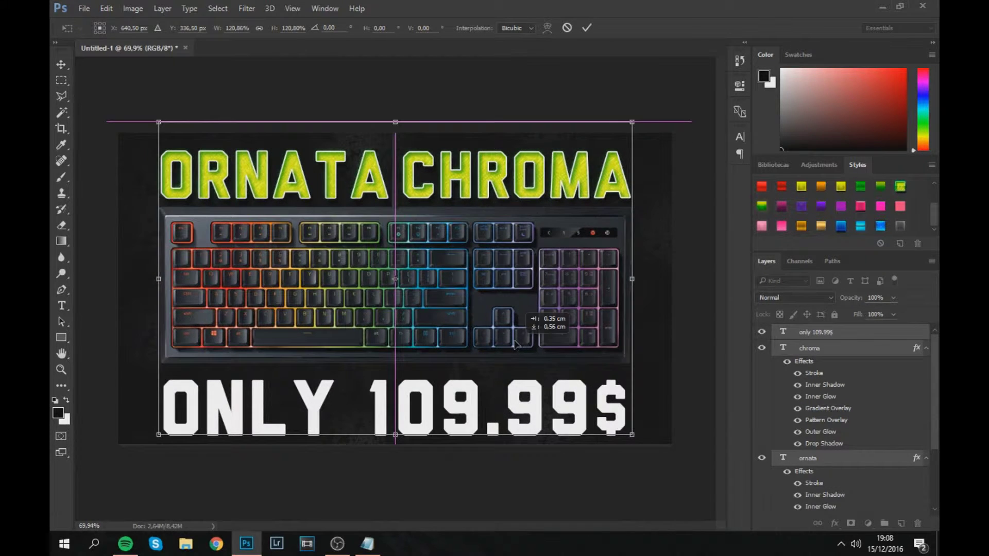
key("Return")
Step: Copy the title's green layer style onto the price text and adjust the background layer with Hue/Saturation
left_click_drag(775, 401, 817, 335)
left_click(819, 508)
key("ctrl+u")
mouse_move(150, 440)
left_mouse_down()
mouse_move(214, 443)
mouse_move(157, 443)
left_mouse_up()
key("Return")
Step: Add a layer named "Light" above all others and paint a soft white glow along the banner's upper edge with a 1500 px brush
left_click(901, 524)
left_click_drag(819, 509, 815, 335)
left_click(823, 332)
type("Light")
key("Return")
scroll(140, 107, "down", 5)
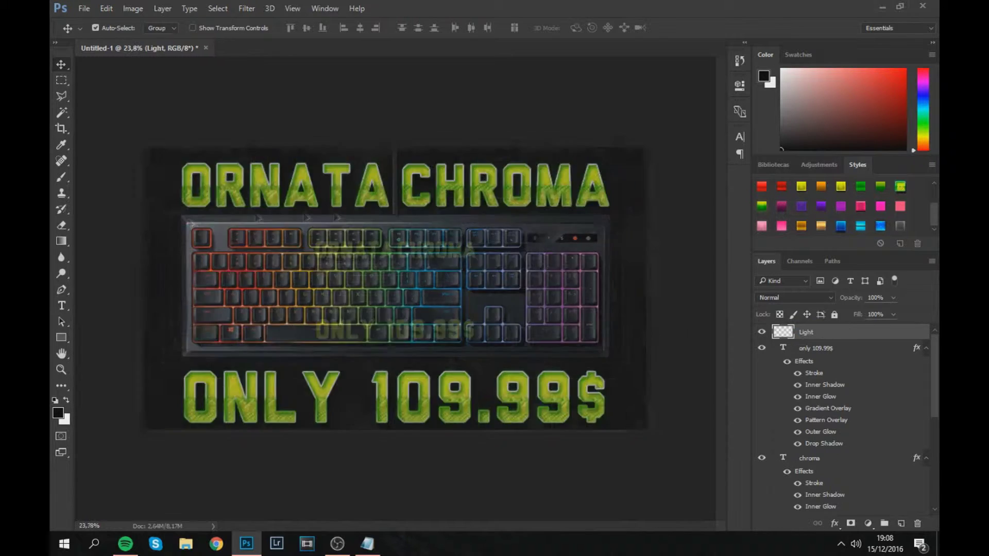
key("b")
Step: Add a layer named "Shadow" above Light and paint soft black along the banner's lower edge with the 1500 px brush
left_click(901, 524)
double_click(825, 332)
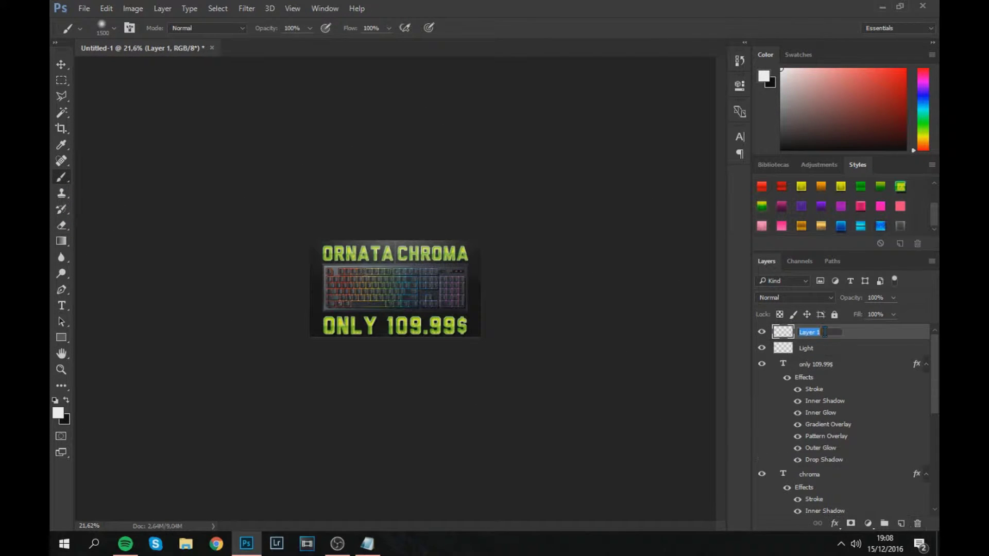
left_click(66, 401)
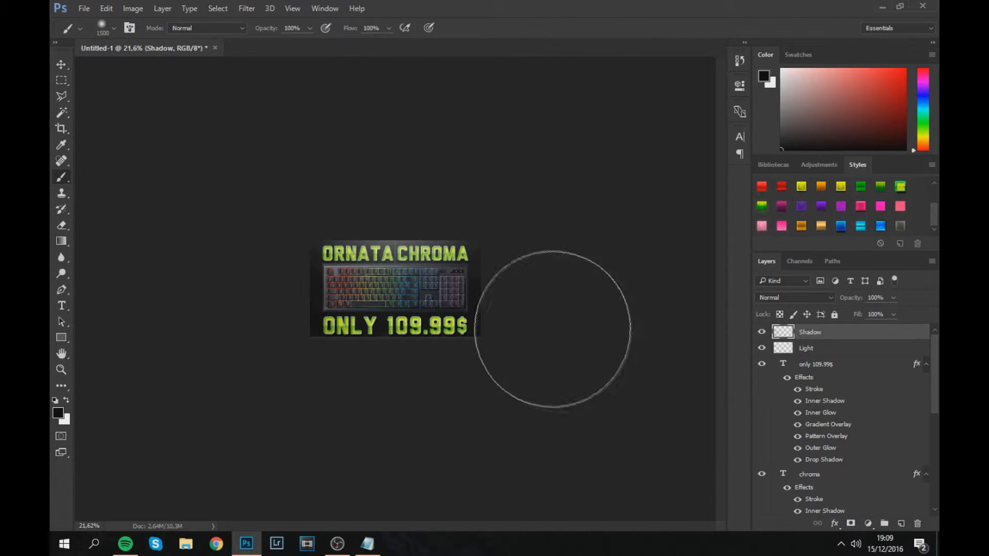
left_click_drag(397, 405, 357, 405)
scroll(396, 289, "up", 5)
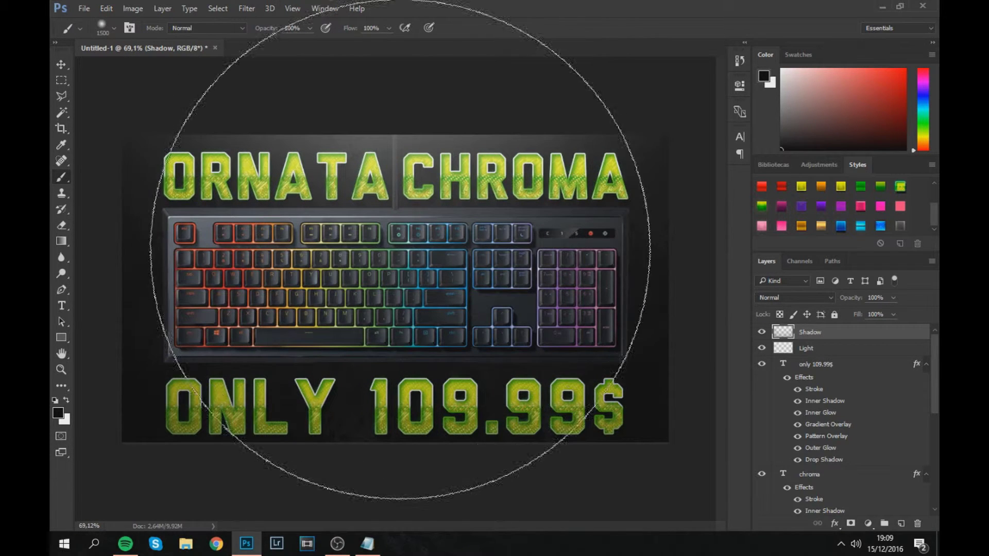
Step: Duplicate the Keyboard layer, place the copy beneath the original and name it "Keyboard shadow"
key("v")
scroll(838, 438, "down", 5)
left_click(838, 492)
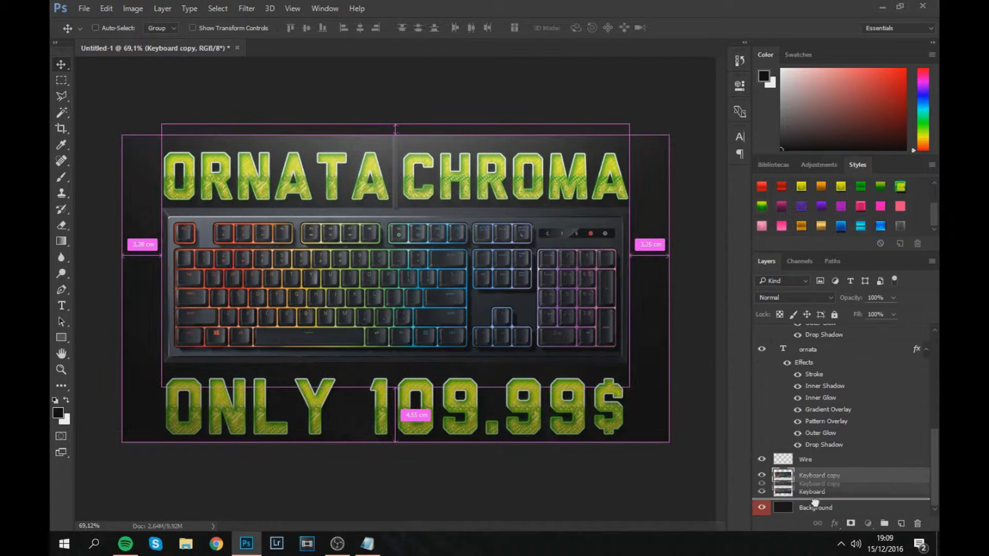
double_click(840, 492)
type("Keyboard shad")
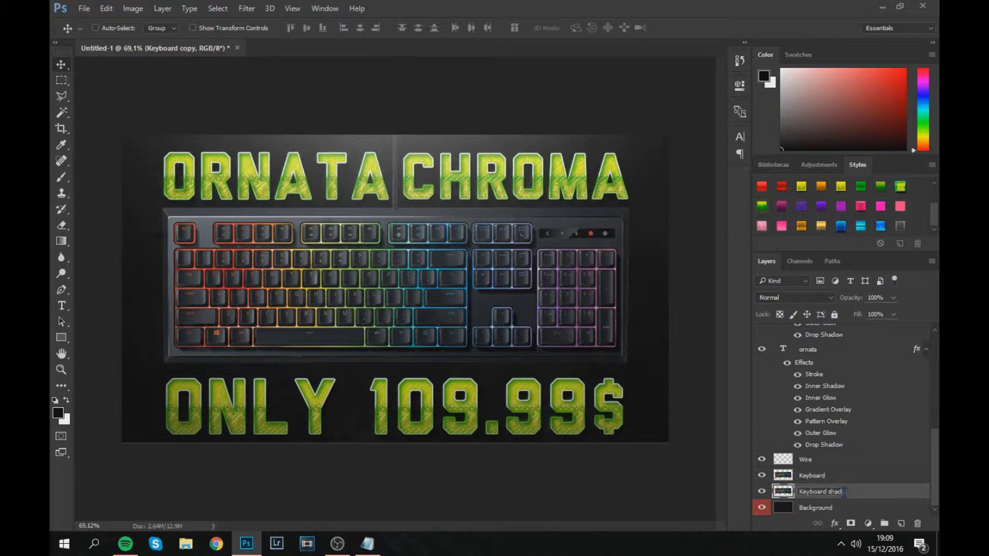
type("ow")
key("Return")
Step: Flatten the Keyboard shadow to about 42% height, skew it about -55° toward the right, and align its lower corner with the keyboard's
key("ctrl+t")
left_click_drag(396, 123, 572, 262)
key("ctrl+minus")
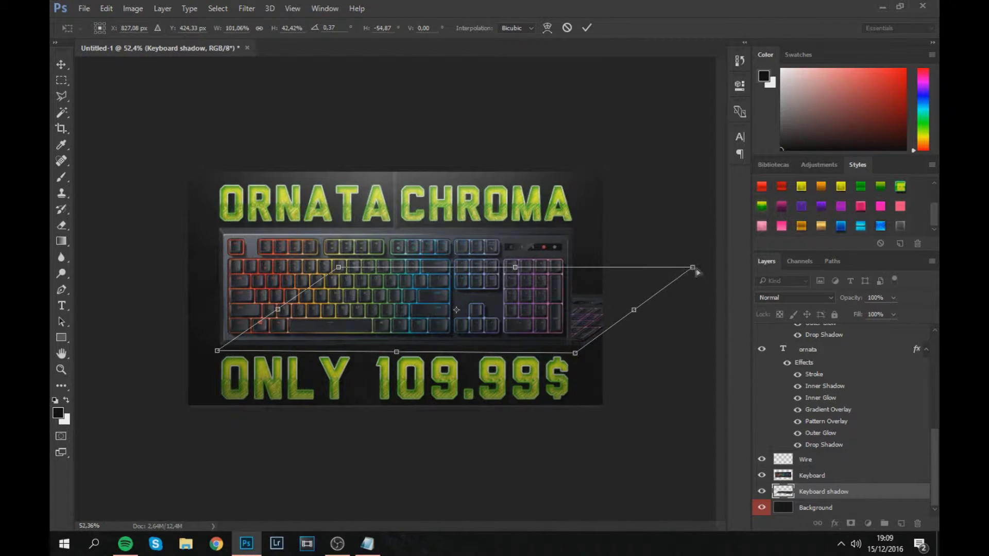
key("Return")
scroll(678, 357, "up", 5)
left_click_drag(624, 410, 653, 412)
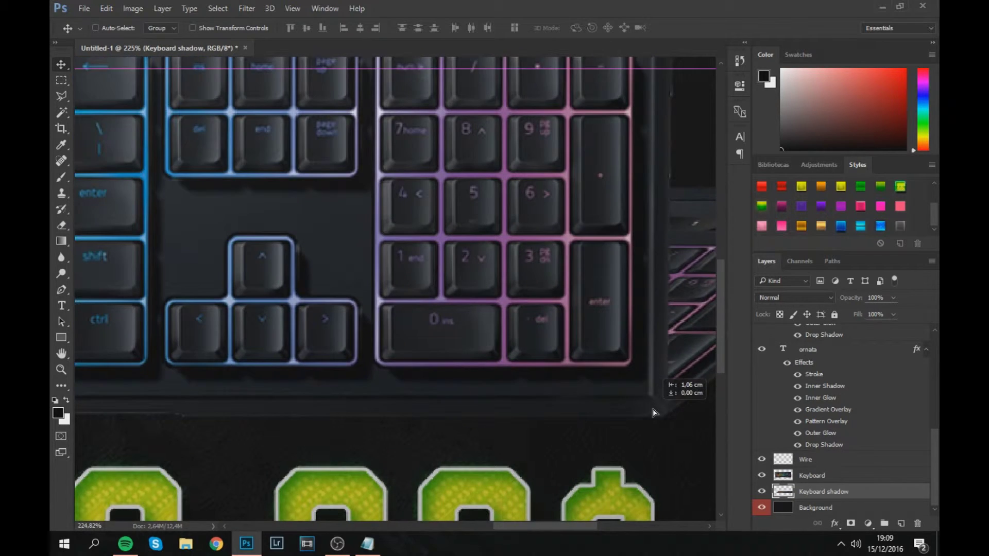
scroll(589, 415, "down", 5)
Step: Lock the Keyboard shadow's transparent pixels, fill it with a black-to-white gradient and set its blend mode to Multiply
key("/")
key("g")
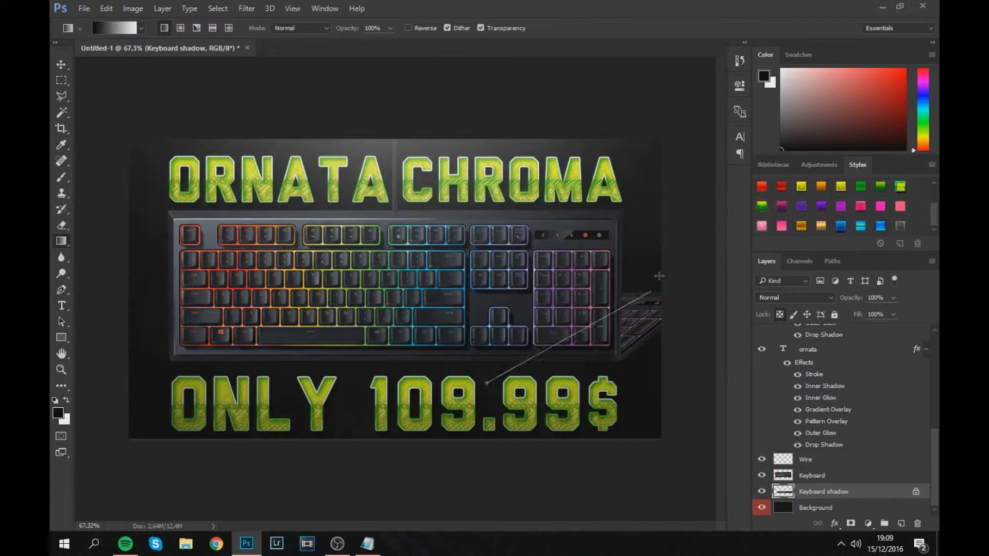
left_click_drag(659, 276, 659, 276)
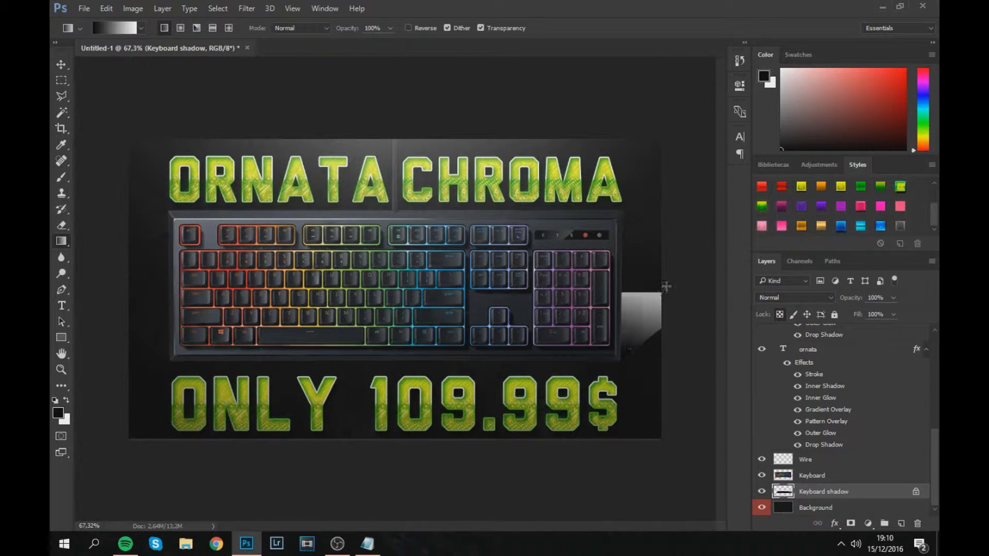
left_click(799, 298)
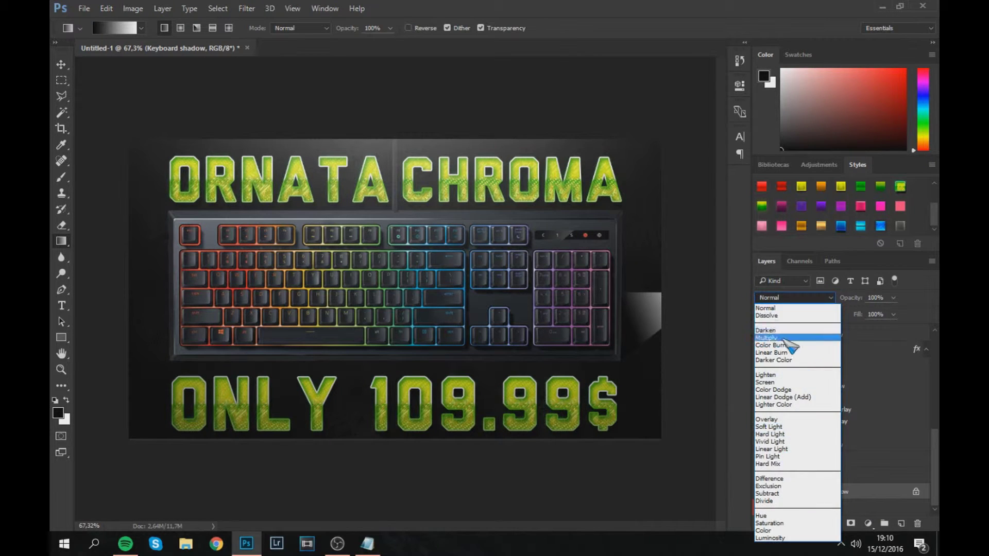
left_click(772, 338)
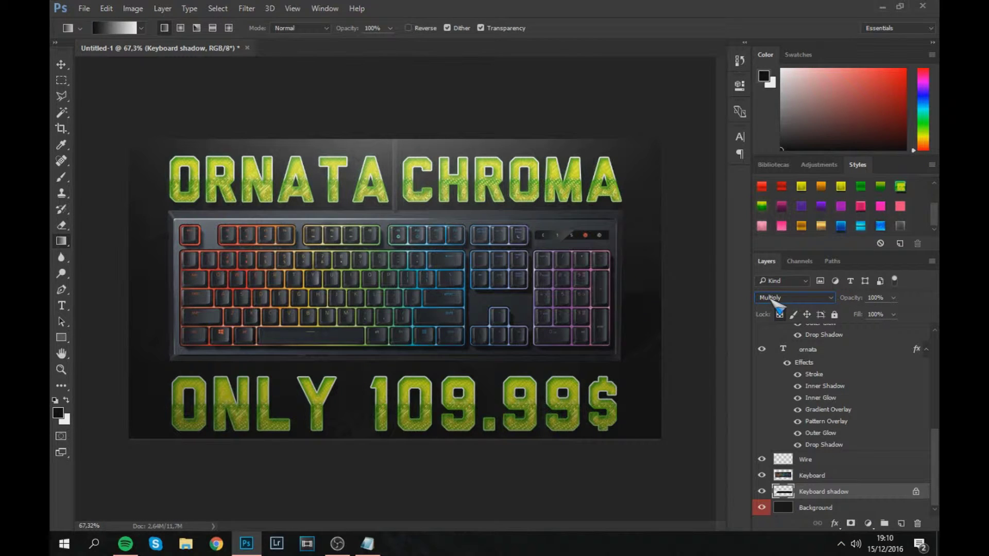
left_click(61, 65)
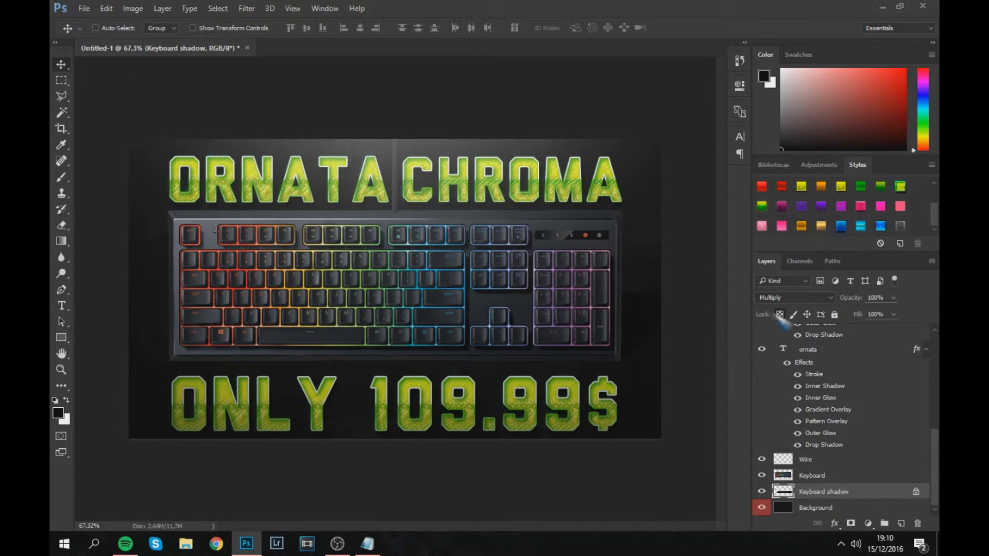
Step: Add a layer named "Border Light" beneath the Keyboard layer and paint a soft white glow around the keyboard with a 432 px brush
scroll(803, 459, "up", 5)
left_click(901, 523)
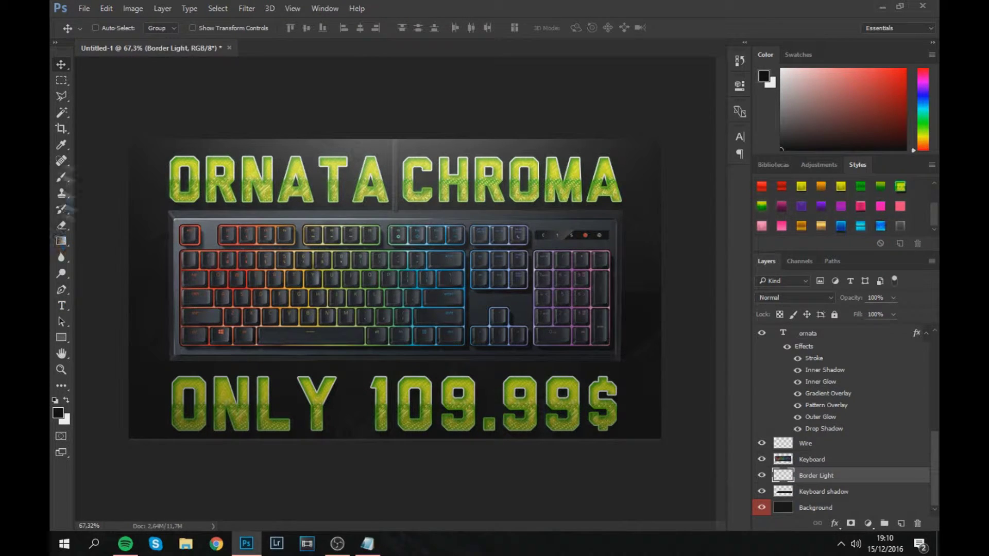
left_click(62, 176)
key("x")
left_click(107, 28)
key("Return")
mouse_move(515, 299)
left_mouse_down()
mouse_move(258, 293)
mouse_move(381, 304)
left_mouse_up()
Step: Darken the banner's outer edges on the Shadow layer with soft black strokes from the 432 px brush
key("alt+shift+bracketright")
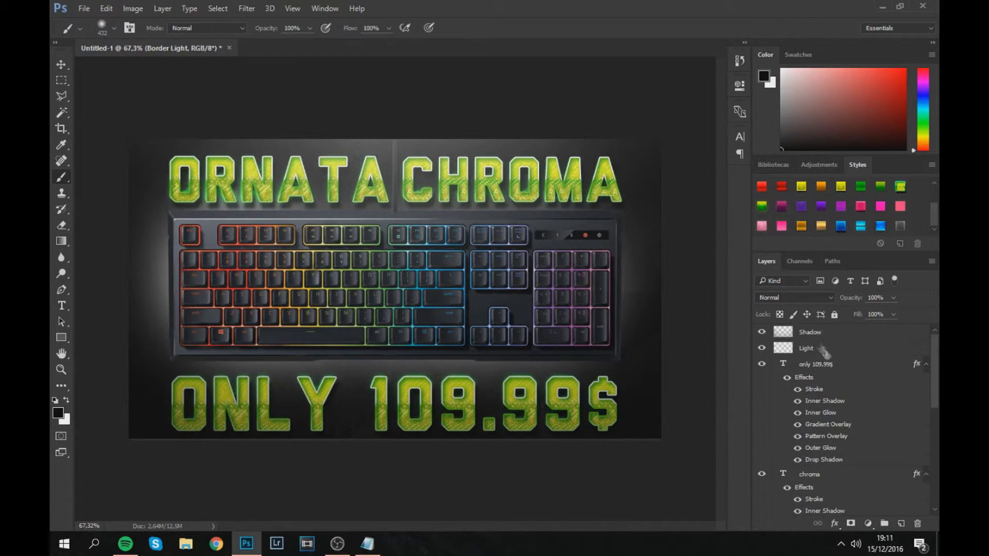
scroll(109, 335, "down", 1)
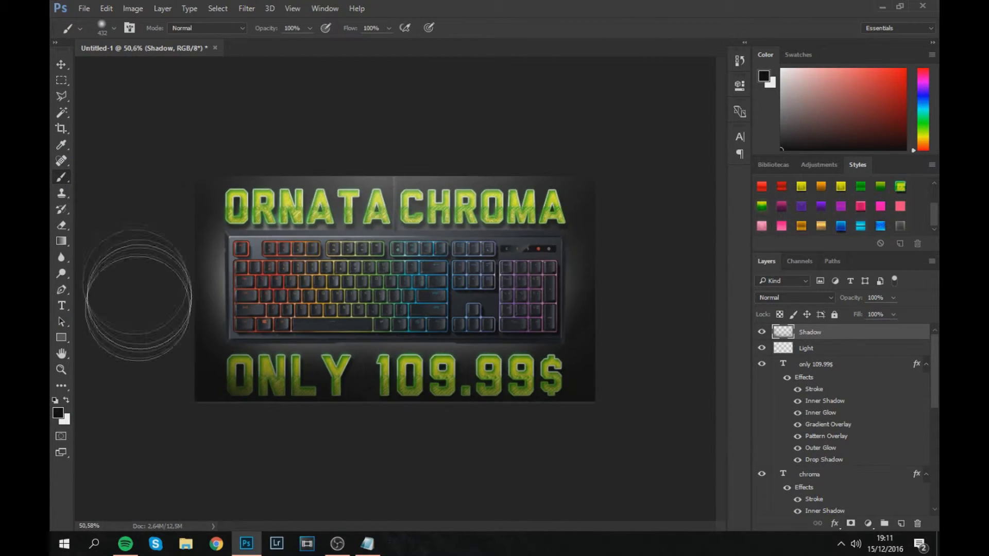
scroll(381, 181, "up", 3)
scroll(363, 180, "down", 3)
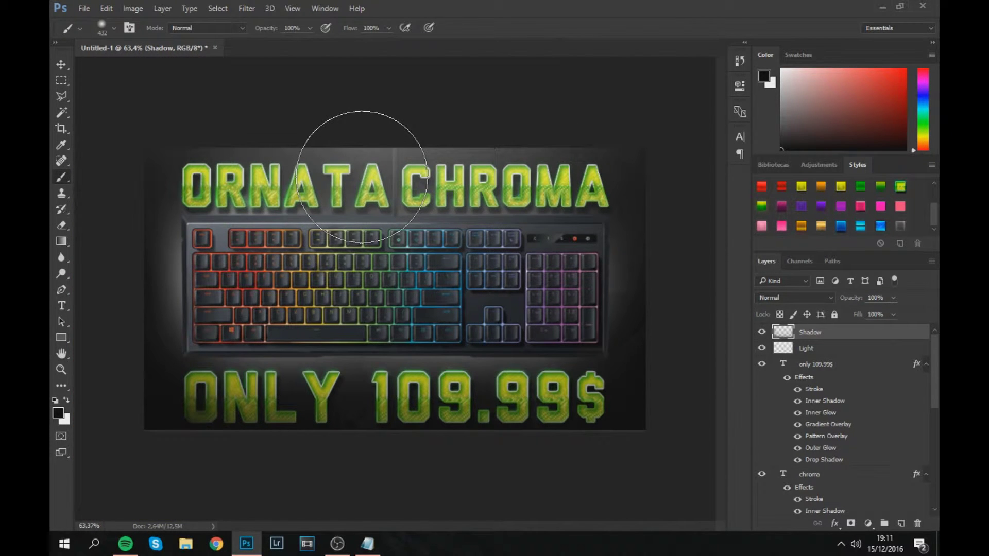
Step: Try moving the Wire layer above the Shadow layer
scroll(399, 170, "up", 4)
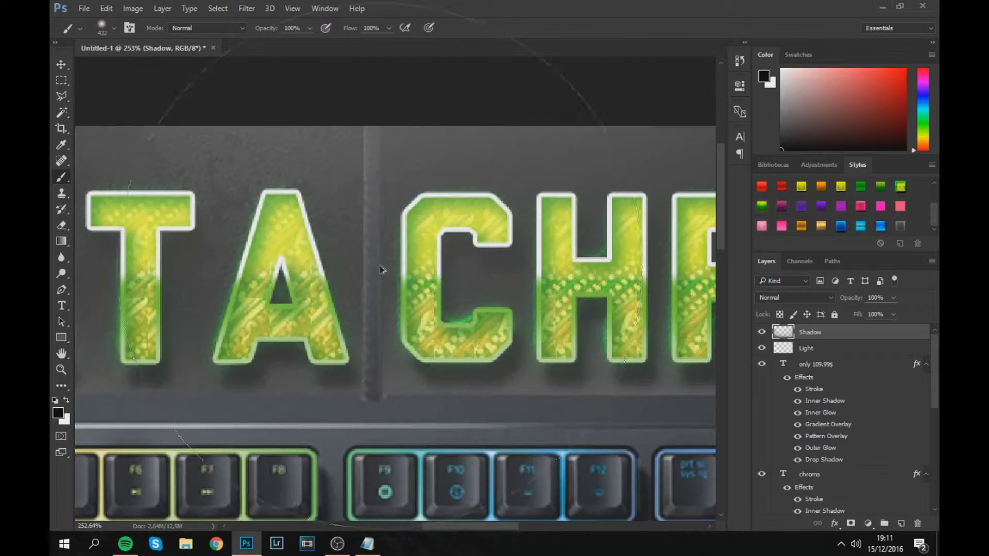
left_click(812, 331)
scroll(431, 323, "down", 5)
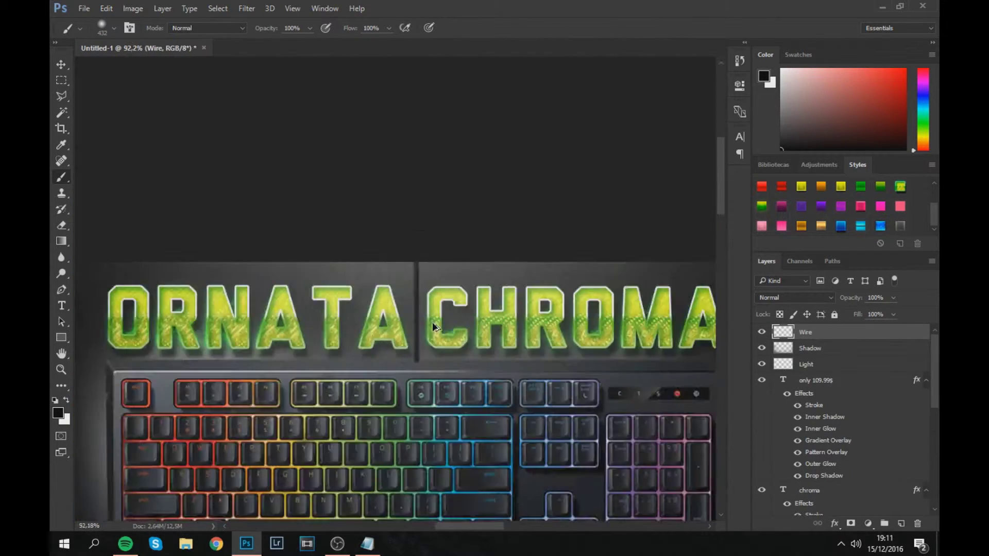
scroll(832, 422, "down", 2)
scroll(831, 422, "up", 2)
Step: Duplicate the Light layer and set the copy's opacity to 80%
left_click(814, 348)
left_click_drag(894, 298, 891, 315)
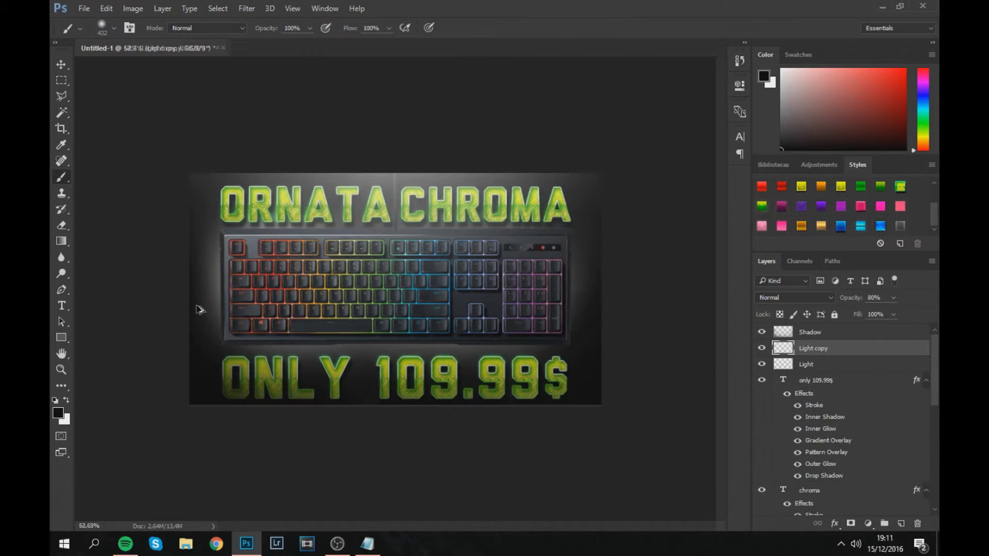
scroll(195, 309, "up", 2)
Step: Create a new layer directly above the Keyboard layer and name it "RGB LIGHTS"
key("ctrl+shift+alt+n")
scroll(825, 412, "down", 2)
scroll(825, 412, "up", 2)
left_click(818, 333)
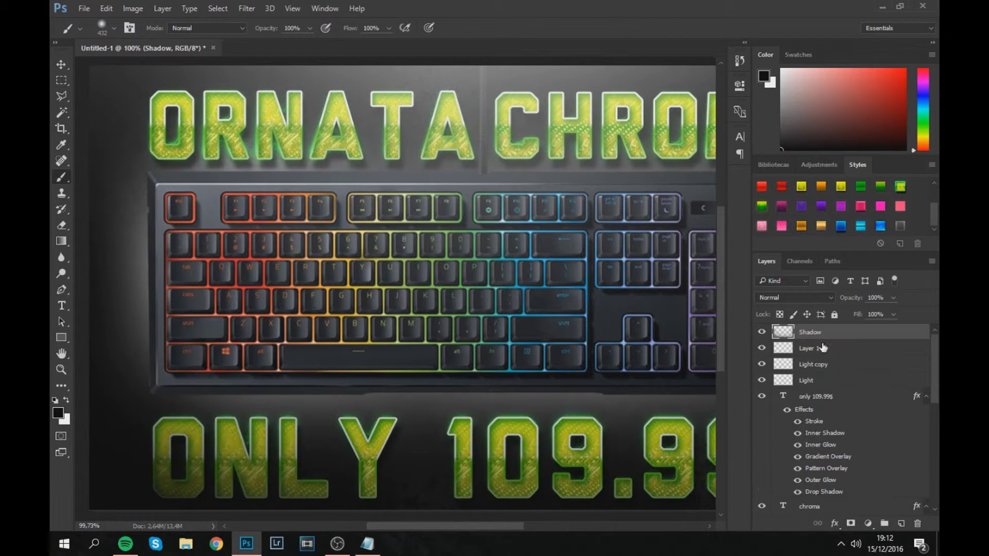
left_click_drag(819, 498, 820, 443)
double_click(820, 443)
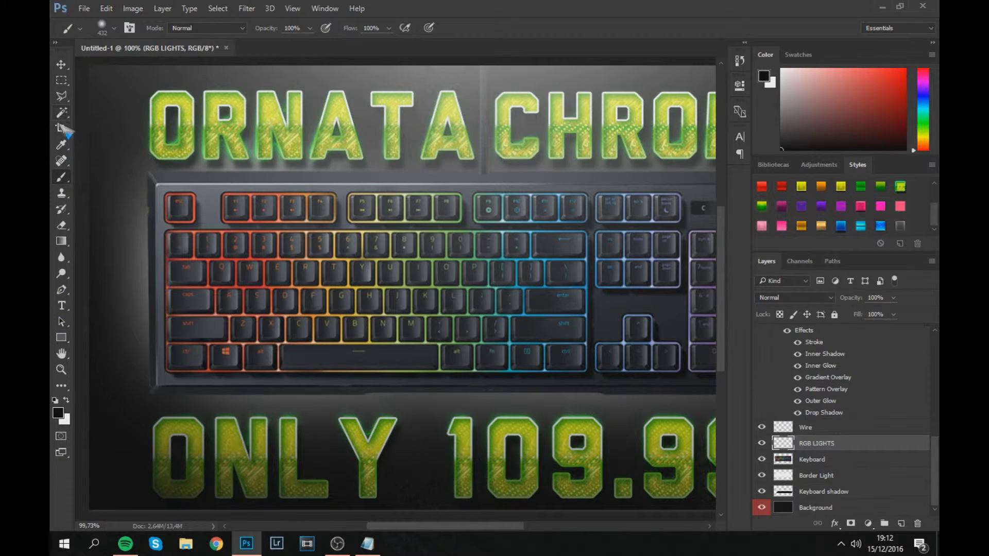
Step: Set the soft brush size to 16 px for painting the key lighting
key("i")
left_click(231, 265)
scroll(170, 248, "up", 2)
left_click(115, 28)
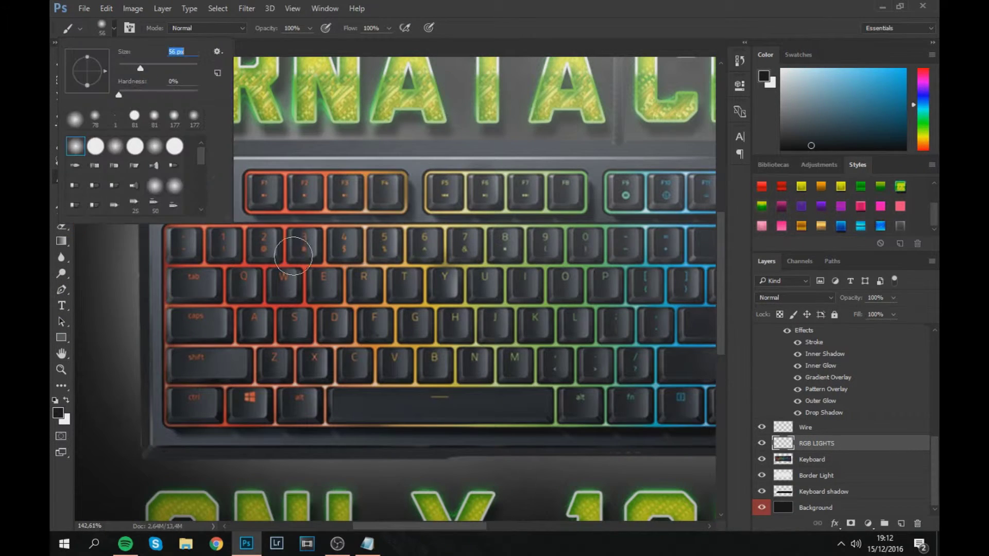
type("16")
key("Return")
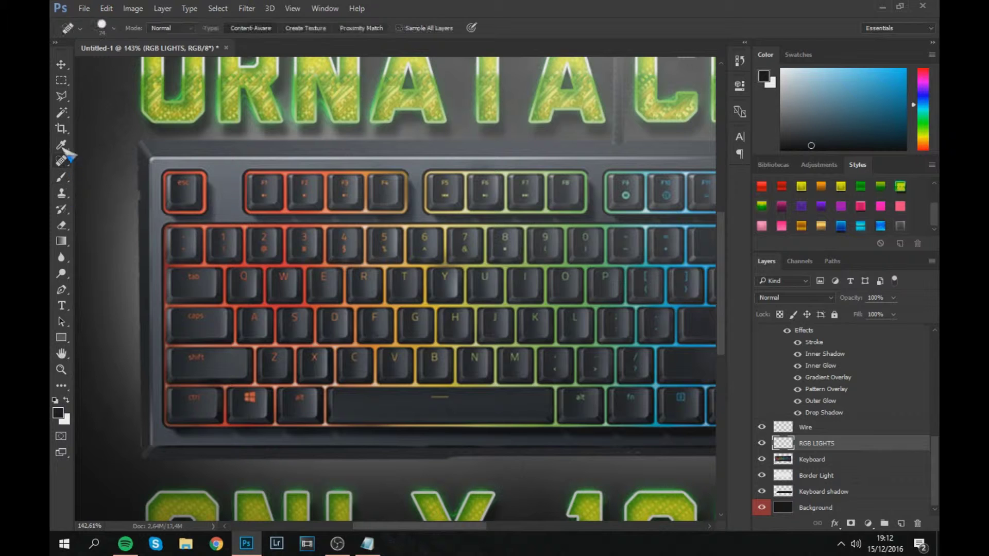
Step: Trace the red-lit key borders at the keyboard's left end in bright red and the neighbouring borders in orange
key("i")
left_click(245, 263)
left_click(58, 413)
left_click(702, 223)
key("ctrl+z")
left_click(57, 412)
left_click(702, 223)
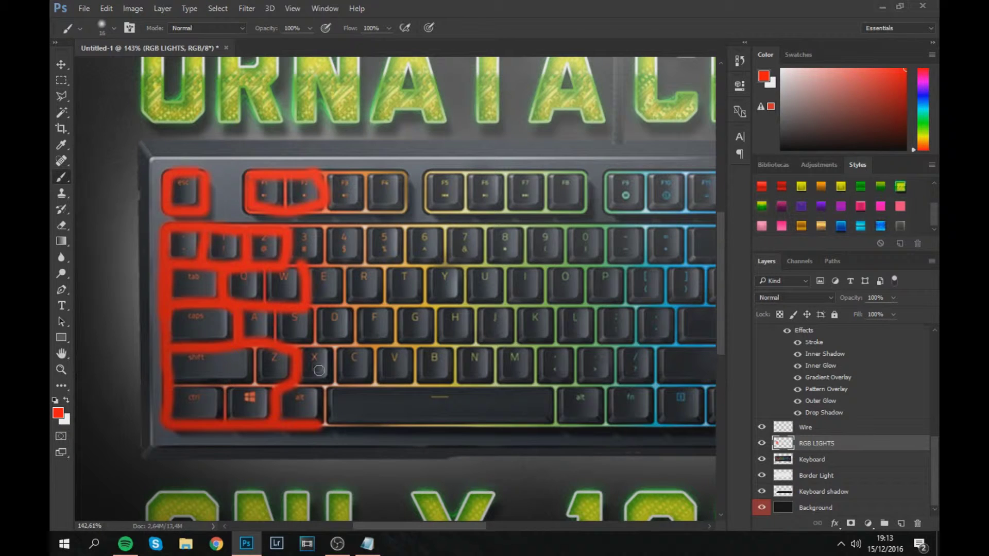
key("b")
left_click_drag(515, 257, 567, 242)
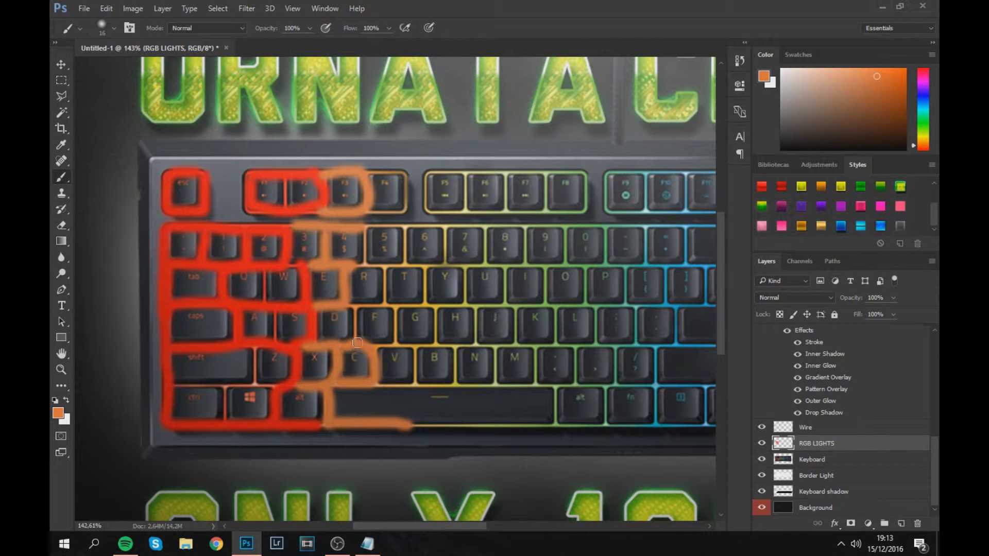
Step: Trace the key borders around F4, 5, T, F and V in a saturated amber-orange
left_click(419, 264)
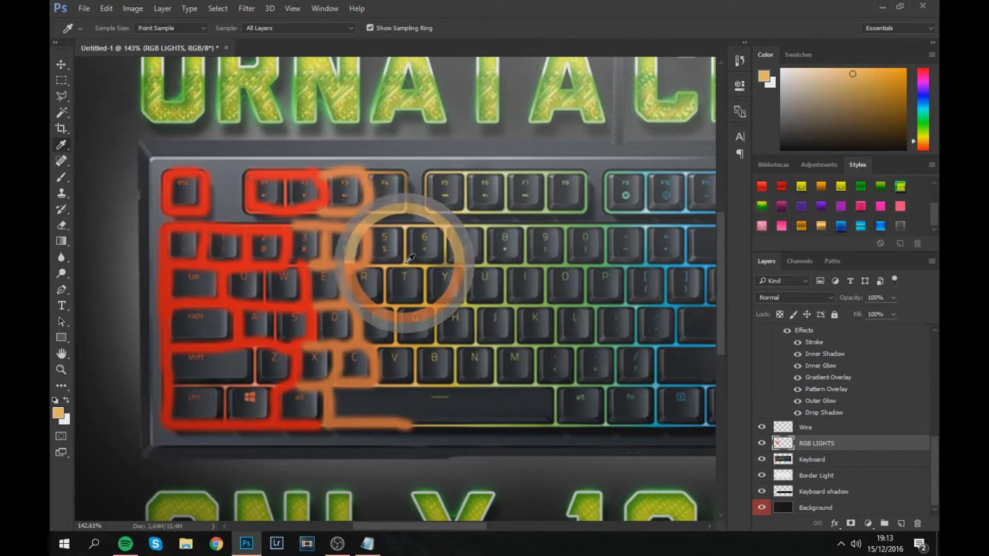
left_click(58, 414)
left_click_drag(530, 353, 635, 232)
left_click(706, 224)
left_click(63, 177)
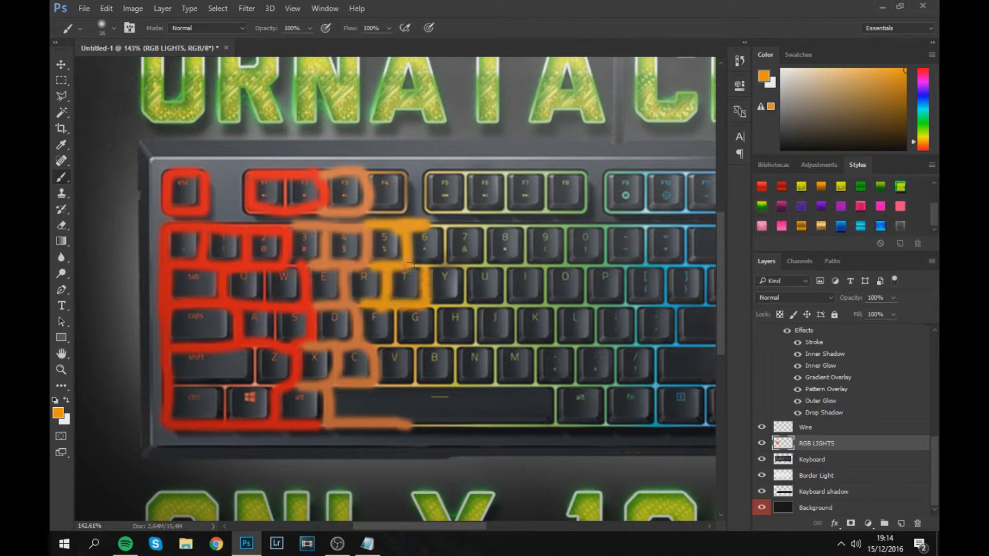
left_click_drag(410, 340, 441, 384)
key("ctrl+z")
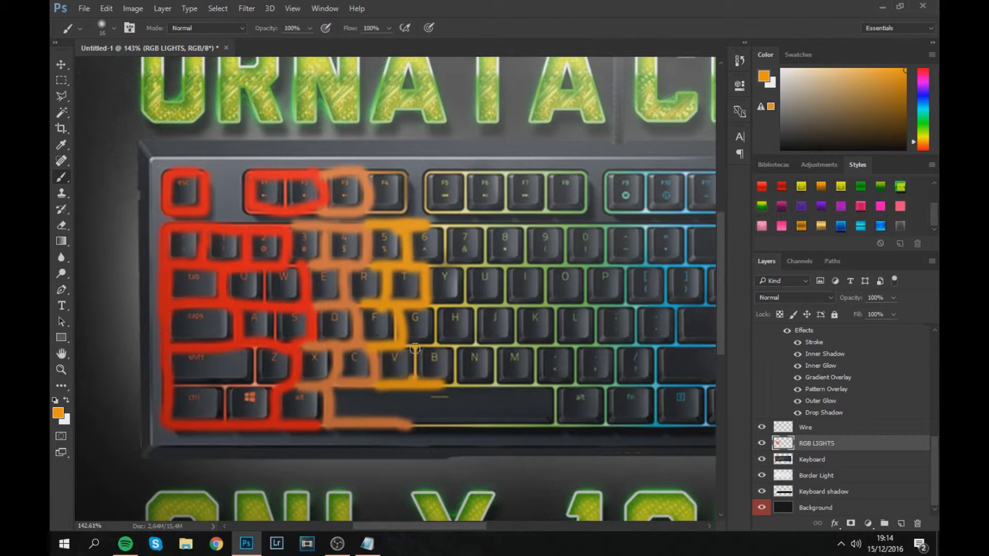
left_click_drag(367, 216, 403, 178)
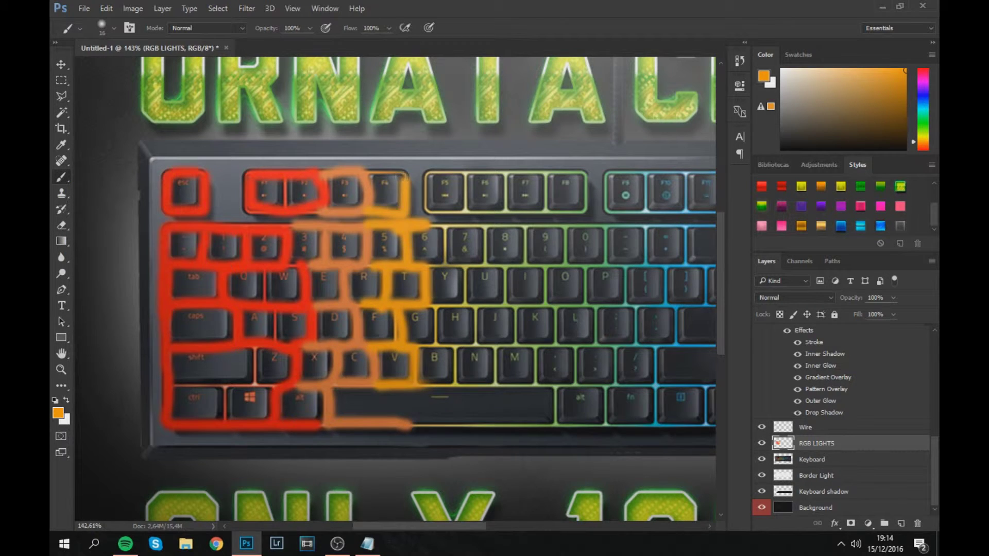
Step: Trace the key borders around F5, F6, 7, Y, H and B and part of the spacebar's lower edge in yellow
left_click(443, 242, "alt")
mouse_move(461, 304)
left_mouse_down()
mouse_move(430, 301)
mouse_move(425, 264)
mouse_move(484, 227)
mouse_move(438, 260)
left_mouse_up()
key("ctrl+z")
left_click(58, 413)
left_click(707, 223)
mouse_move(466, 208)
left_mouse_down()
mouse_move(582, 211)
mouse_move(427, 210)
mouse_move(502, 174)
mouse_move(474, 212)
left_mouse_up()
key("ctrl+z")
mouse_move(474, 303)
left_mouse_down()
mouse_move(428, 350)
mouse_move(461, 358)
mouse_move(417, 428)
mouse_move(486, 382)
left_mouse_up()
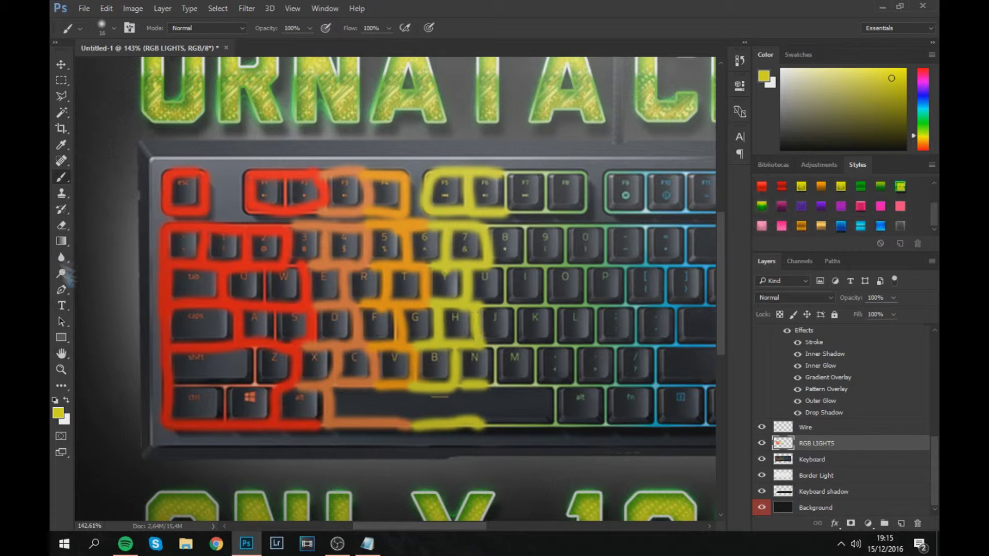
Step: Trace the green-lit key borders from F7 and F8 down to the spacebar's right end in bright green
left_click(58, 413)
left_click(705, 223)
left_click_drag(571, 191, 502, 216)
mouse_move(490, 265)
left_mouse_down()
mouse_move(581, 274)
mouse_move(471, 307)
left_mouse_up()
mouse_move(498, 229)
left_mouse_down()
mouse_move(597, 231)
mouse_move(542, 267)
left_mouse_up()
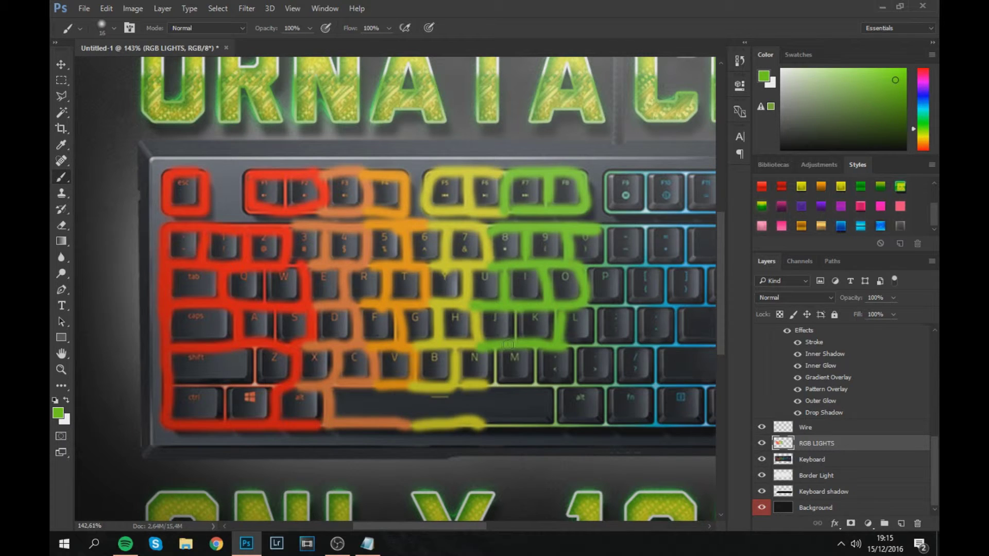
left_click_drag(509, 344, 537, 351)
left_click_drag(466, 425, 598, 422)
mouse_move(577, 384)
left_mouse_down()
mouse_move(590, 221)
mouse_move(605, 165)
left_mouse_up()
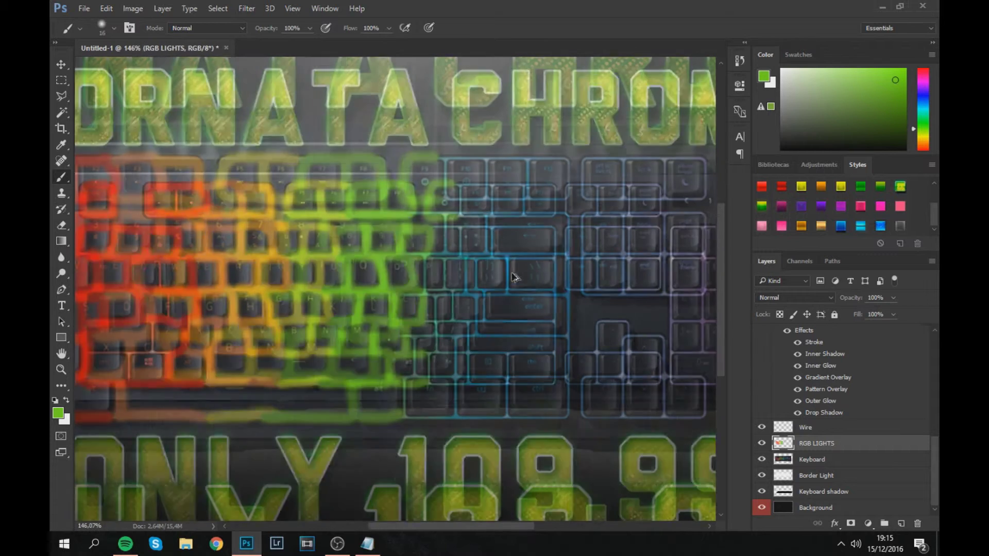
Step: Trace the key borders from F10–F12 down through Backspace, Enter and right Shift to fn and right Ctrl in a muted cyan sampled from the image
key("i")
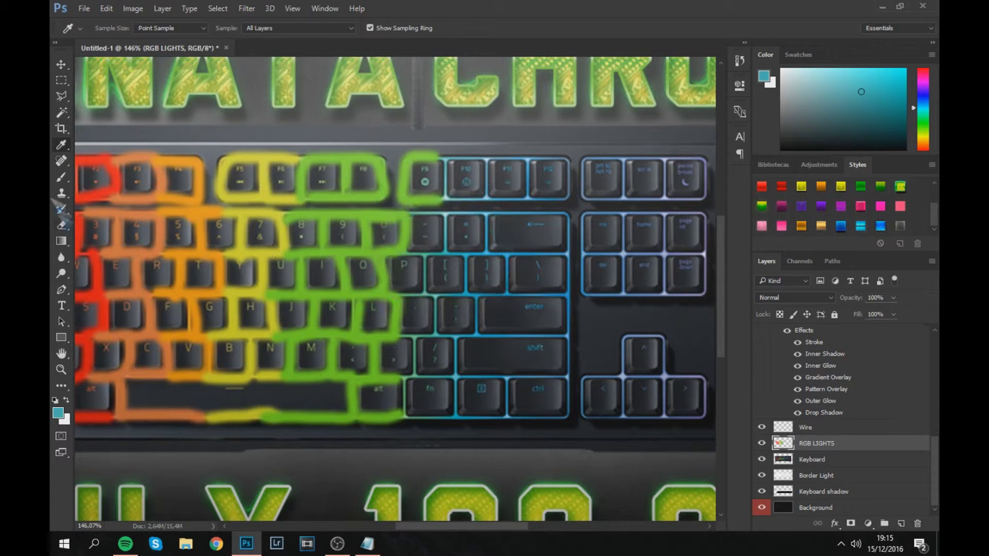
key("b")
mouse_move(402, 417)
left_mouse_down()
mouse_move(567, 418)
mouse_move(402, 375)
mouse_move(552, 335)
mouse_move(397, 293)
mouse_move(407, 210)
mouse_move(572, 162)
mouse_move(448, 196)
mouse_move(431, 329)
mouse_move(460, 392)
mouse_move(467, 269)
mouse_move(506, 414)
left_mouse_up()
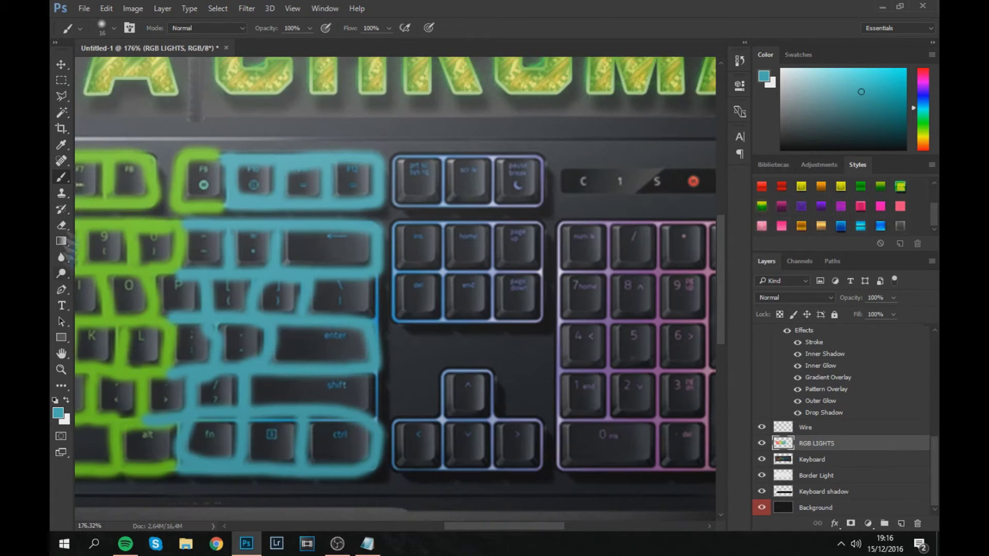
Step: Trace the borders of the print-screen, navigation and arrow key clusters in saturated blue
left_click(61, 144)
left_click(58, 412)
left_click(556, 246)
left_click(706, 225)
key("b")
mouse_move(396, 155)
left_mouse_down()
mouse_move(397, 206)
mouse_move(412, 155)
mouse_move(494, 206)
left_mouse_up()
mouse_move(442, 407)
left_mouse_down()
mouse_move(525, 470)
mouse_move(396, 427)
mouse_move(401, 228)
mouse_move(497, 238)
mouse_move(494, 315)
left_mouse_up()
left_click_drag(444, 229, 444, 315)
left_click_drag(446, 274, 536, 275)
Step: Trace the outline and inner key borders of the numeric keypad in bright pink
scroll(463, 273, "down", 3)
key("i")
left_click(385, 262)
left_click(57, 412)
left_click(706, 223)
key("b")
mouse_move(342, 221)
left_mouse_down()
mouse_move(407, 219)
mouse_move(513, 430)
mouse_move(344, 355)
mouse_move(344, 226)
left_mouse_up()
left_click_drag(353, 263, 509, 264)
left_click_drag(353, 309, 471, 309)
mouse_move(474, 227)
left_mouse_down()
mouse_move(474, 288)
mouse_move(426, 391)
mouse_move(356, 350)
mouse_move(428, 315)
mouse_move(384, 345)
mouse_move(433, 391)
left_mouse_up()
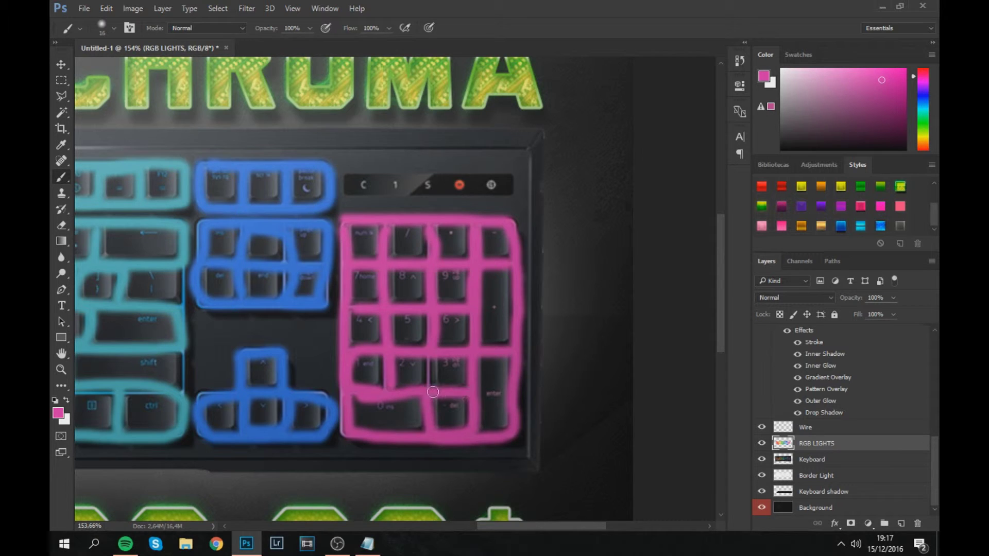
Step: Set the RGB LIGHTS layer's blend mode to Overlay, keeping its opacity at 100%
scroll(406, 300, "down", 5)
mouse_move(885, 322)
left_mouse_down()
mouse_move(859, 310)
mouse_move(921, 313)
left_mouse_up()
left_click(807, 298)
left_click(793, 337)
left_click(893, 298)
left_click(793, 298)
left_click(768, 429)
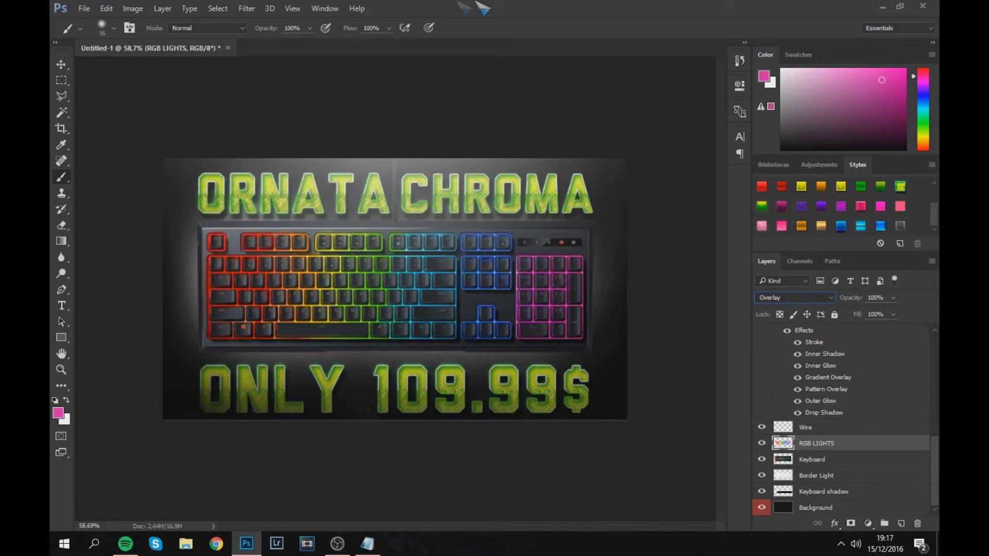
Step: Erase the stray colour spilling onto the key faces on the RGB LIGHTS layer with a size 34 eraser
key("e")
scroll(446, 331, "up", 6)
left_click(114, 28)
left_click_drag(137, 72, 150, 72)
key("Return")
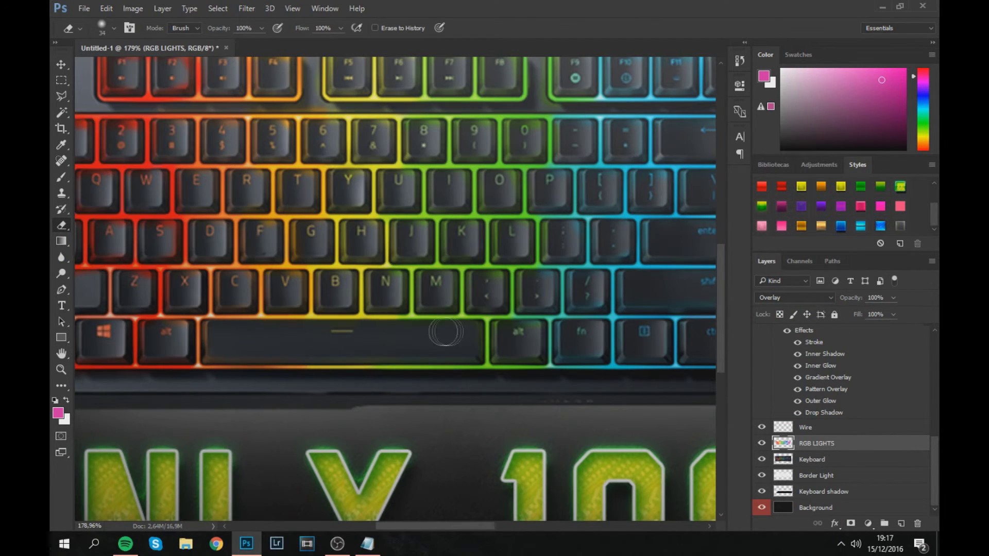
scroll(313, 124, "down", 3)
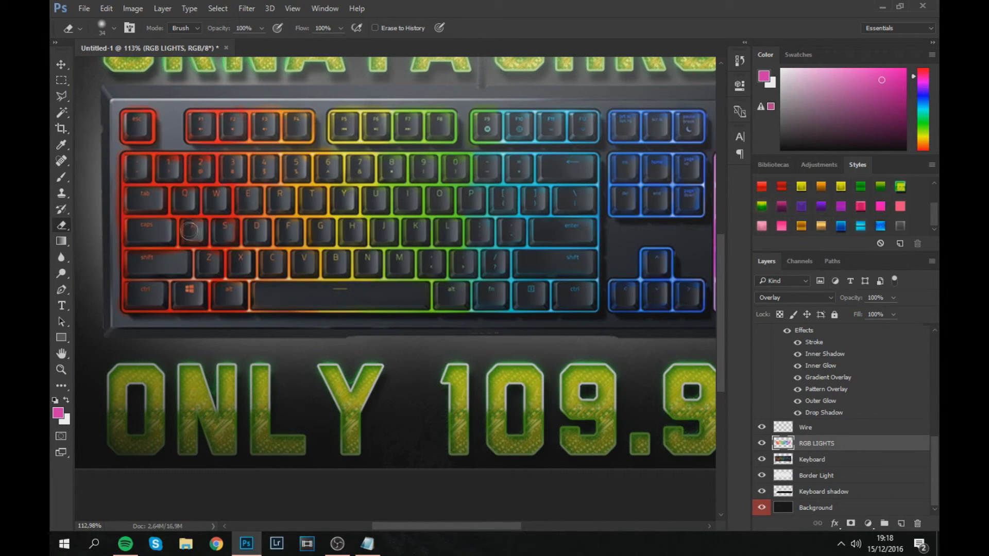
scroll(354, 270, "up", 2)
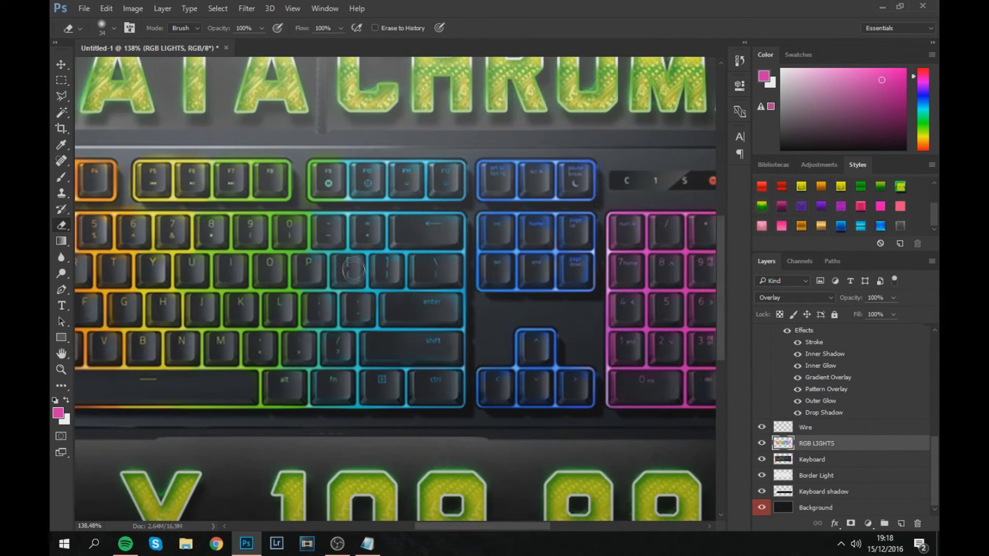
scroll(405, 456, "down", 2)
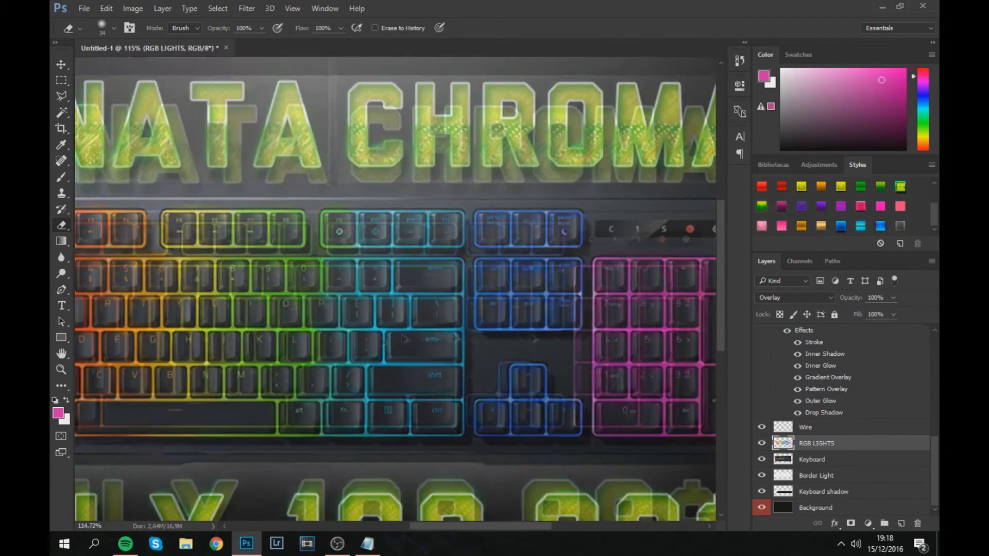
scroll(581, 405, "down", 3)
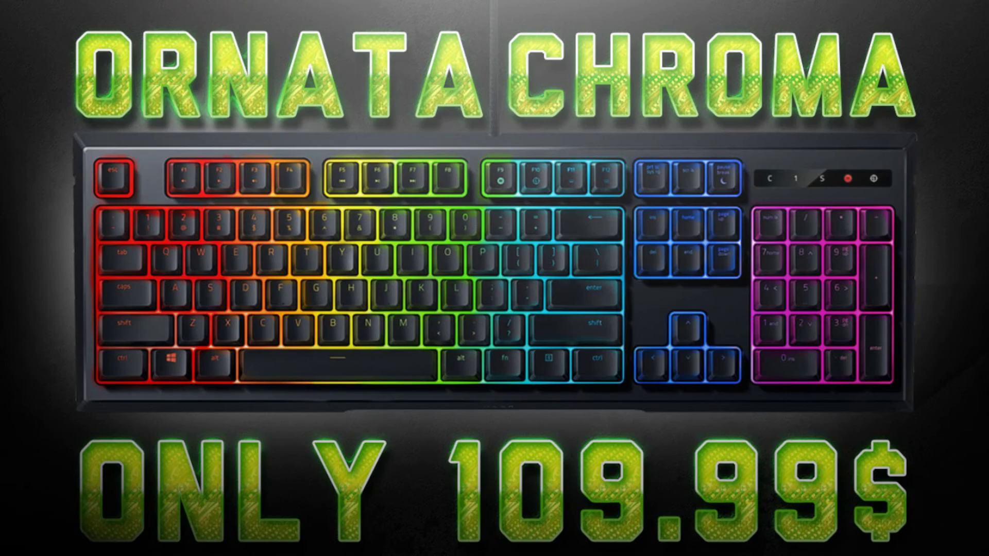